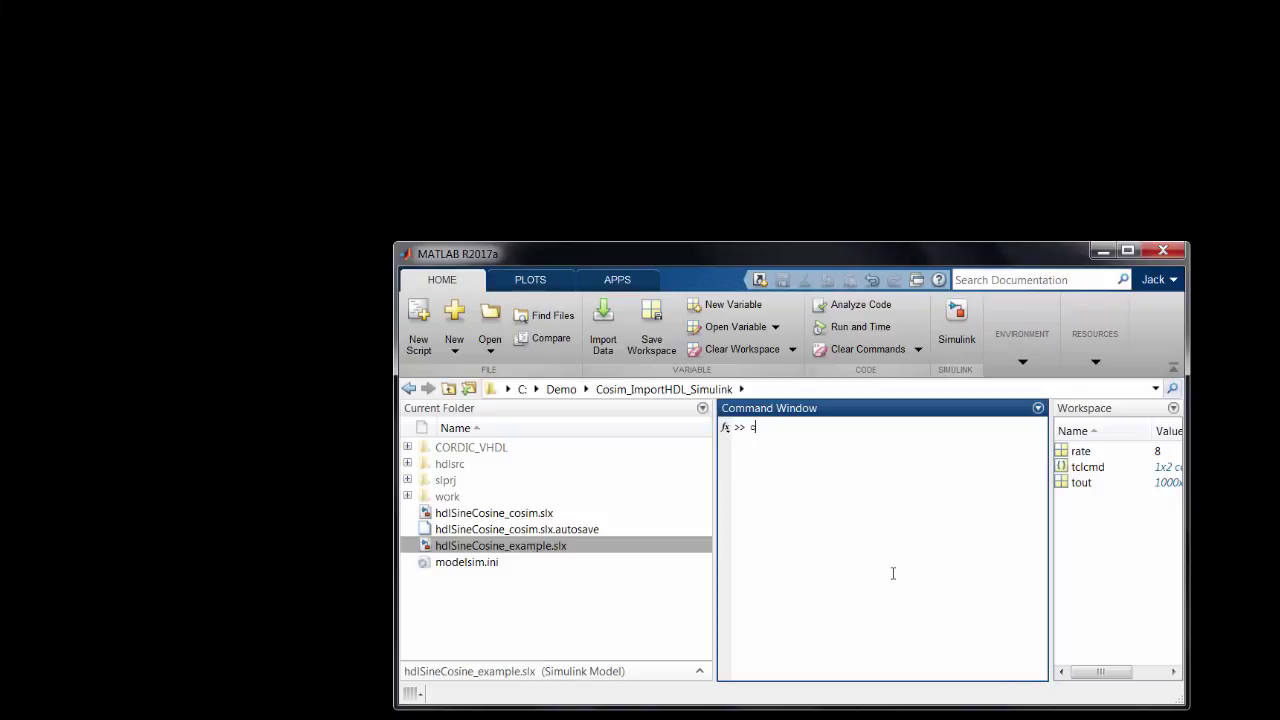
# Launch the Cosimulation Wizard by running cosimWizard in the Command Window
pyautogui.write('osim')
pyautogui.write('Wizard')
pyautogui.press('Return')
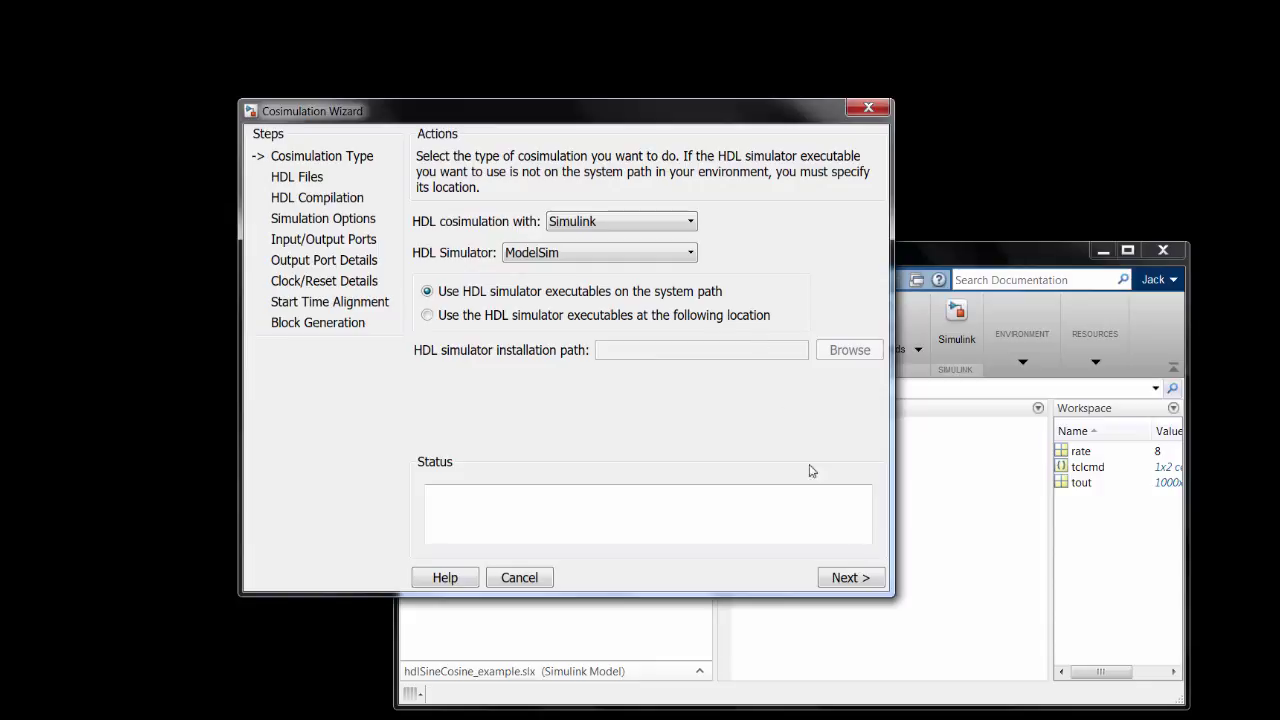
# Add every CORDIC_VHDL source file, controller.vhd through z_comp.vhd, as HDL sources
pyautogui.click(845, 577)
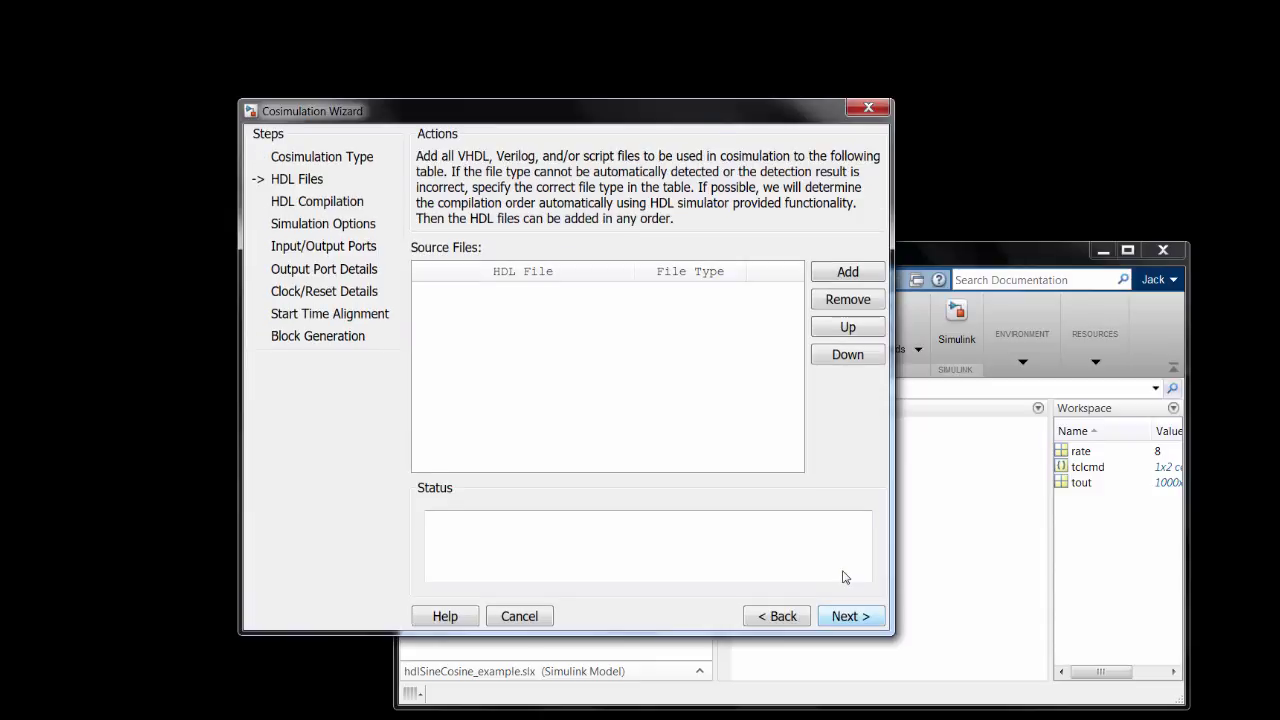
pyautogui.click(848, 272)
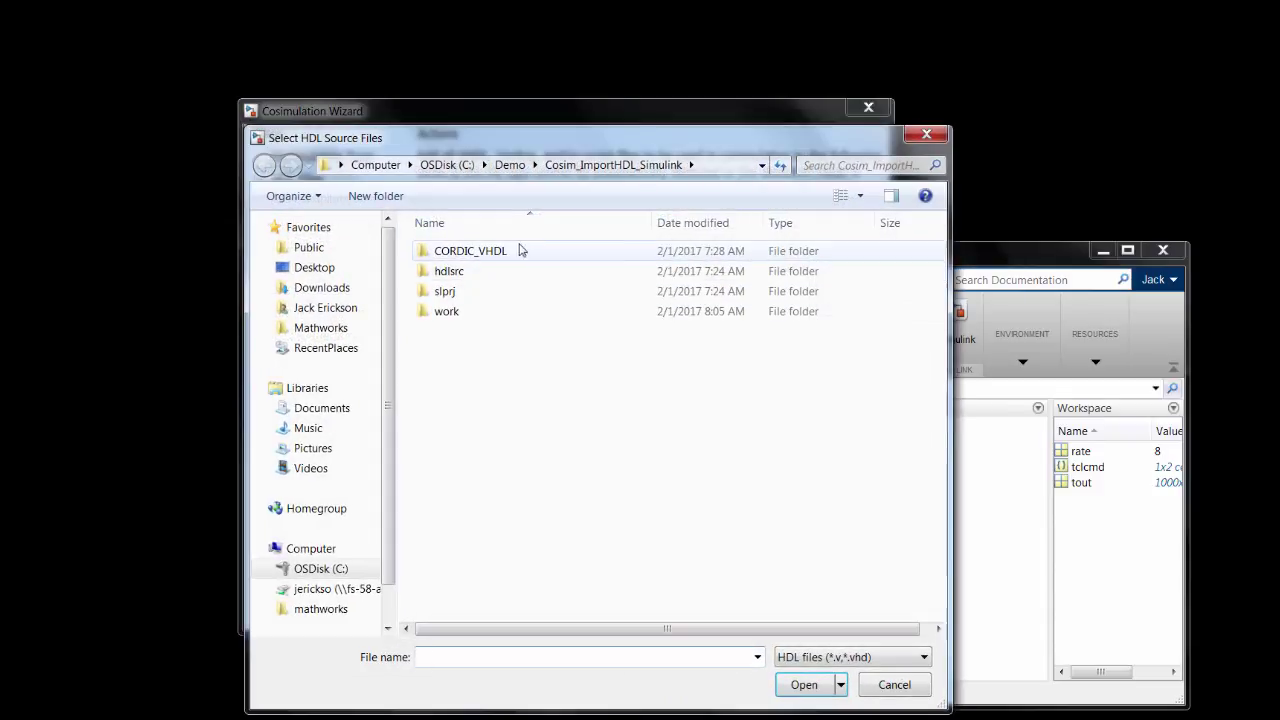
pyautogui.doubleClick(506, 251)
pyautogui.click(507, 254)
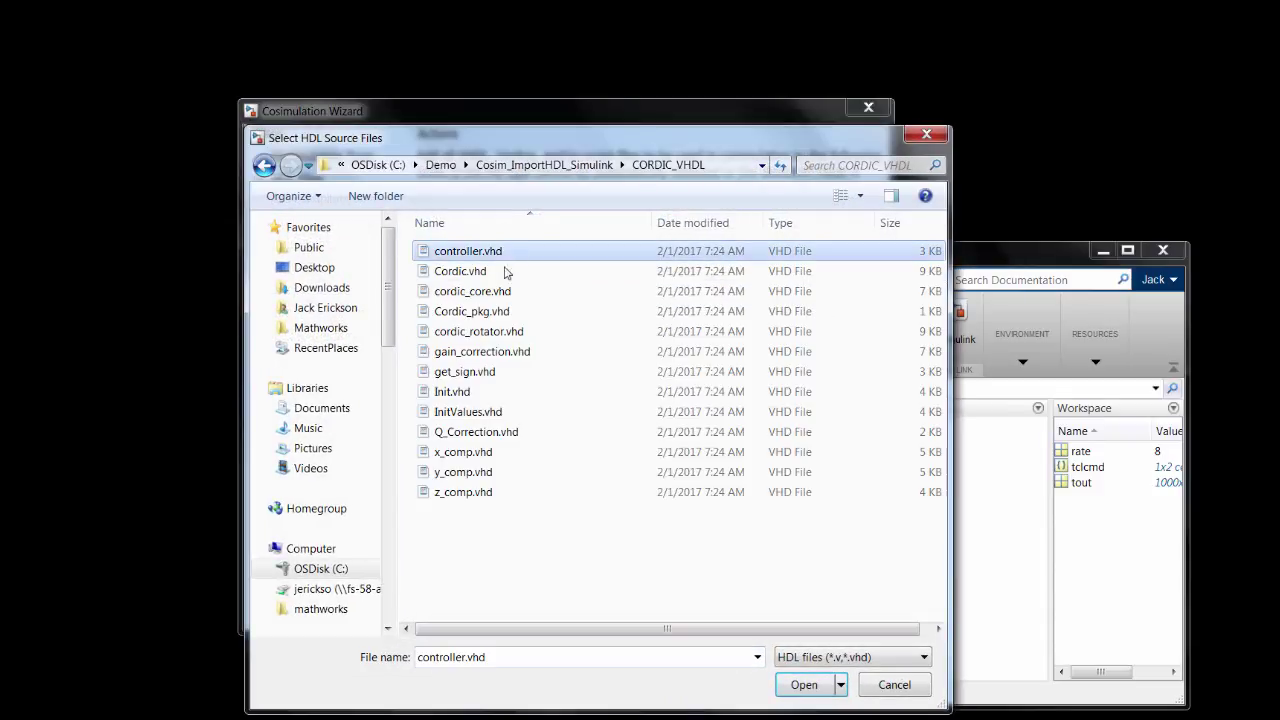
pyautogui.keyDown('shift'); pyautogui.click(494, 494); pyautogui.keyUp('shift')
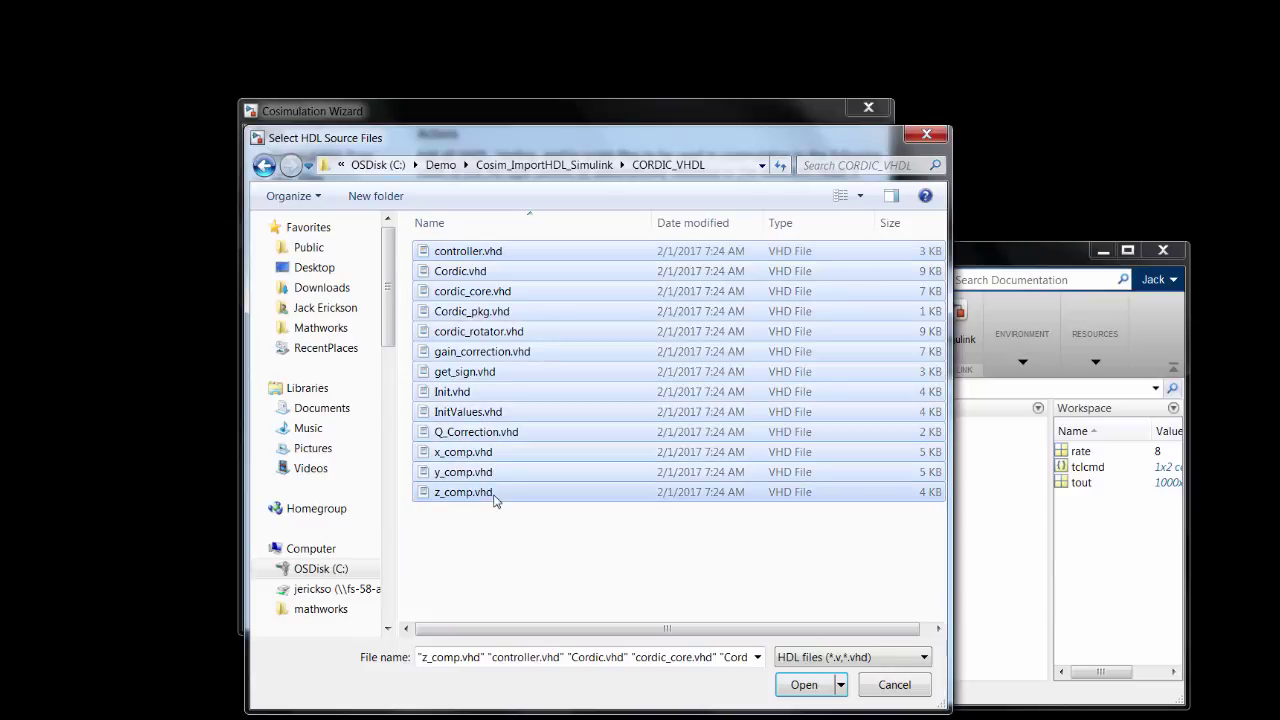
pyautogui.click(808, 684)
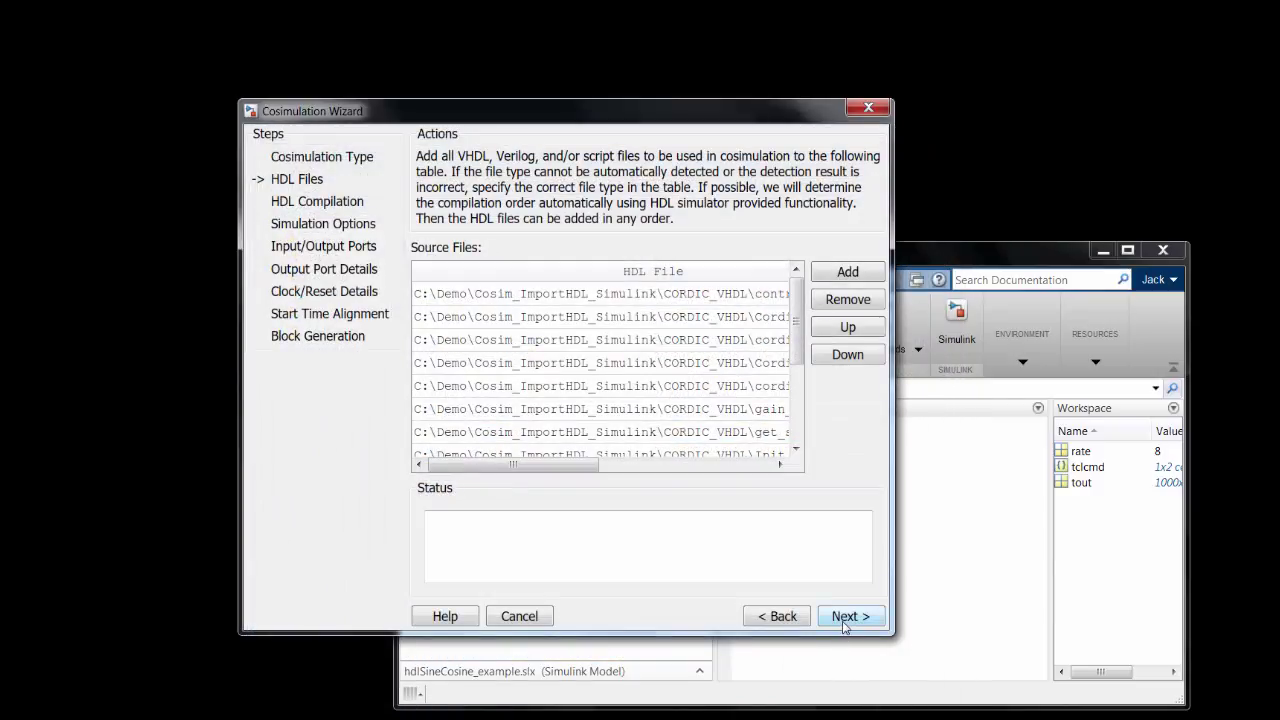
pyautogui.click(845, 616)
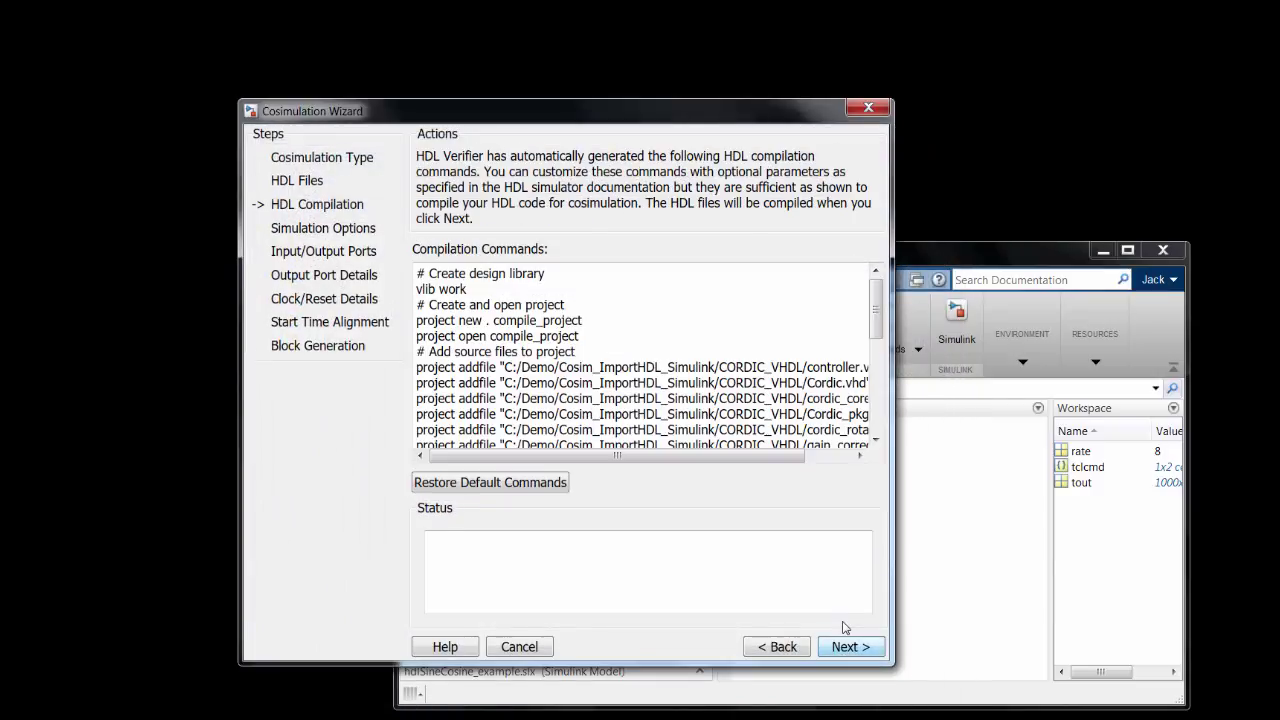
# Review the generated compile commands, compile the CORDIC files, and bring the compile log into view
pyautogui.click(874, 432)
pyautogui.click(874, 432)
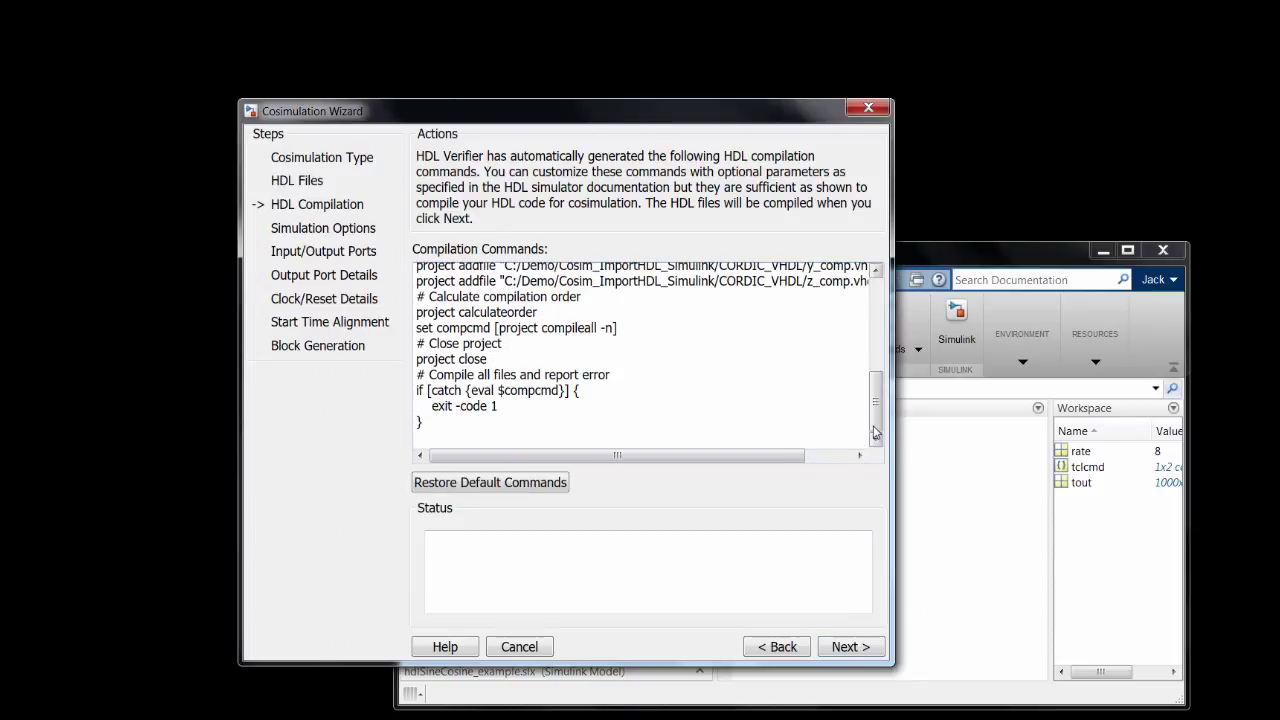
pyautogui.click(849, 647)
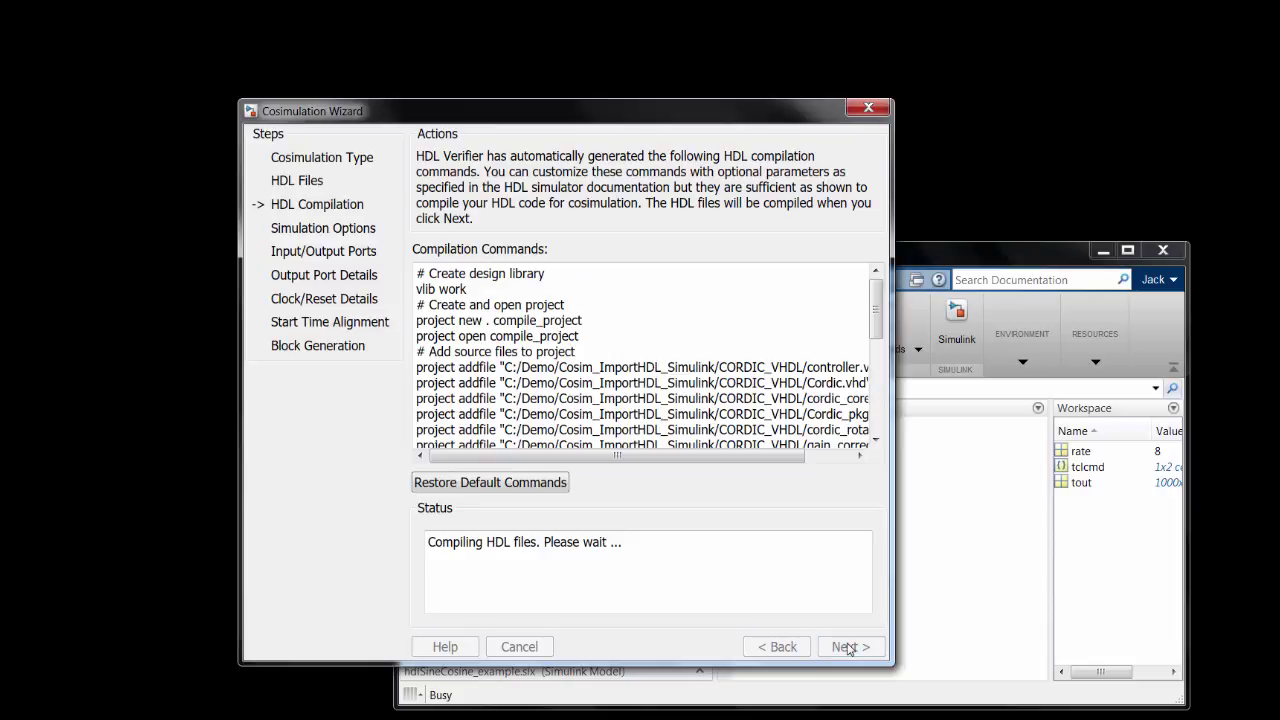
pyautogui.moveTo(740, 120); pyautogui.dragTo(560, 130)
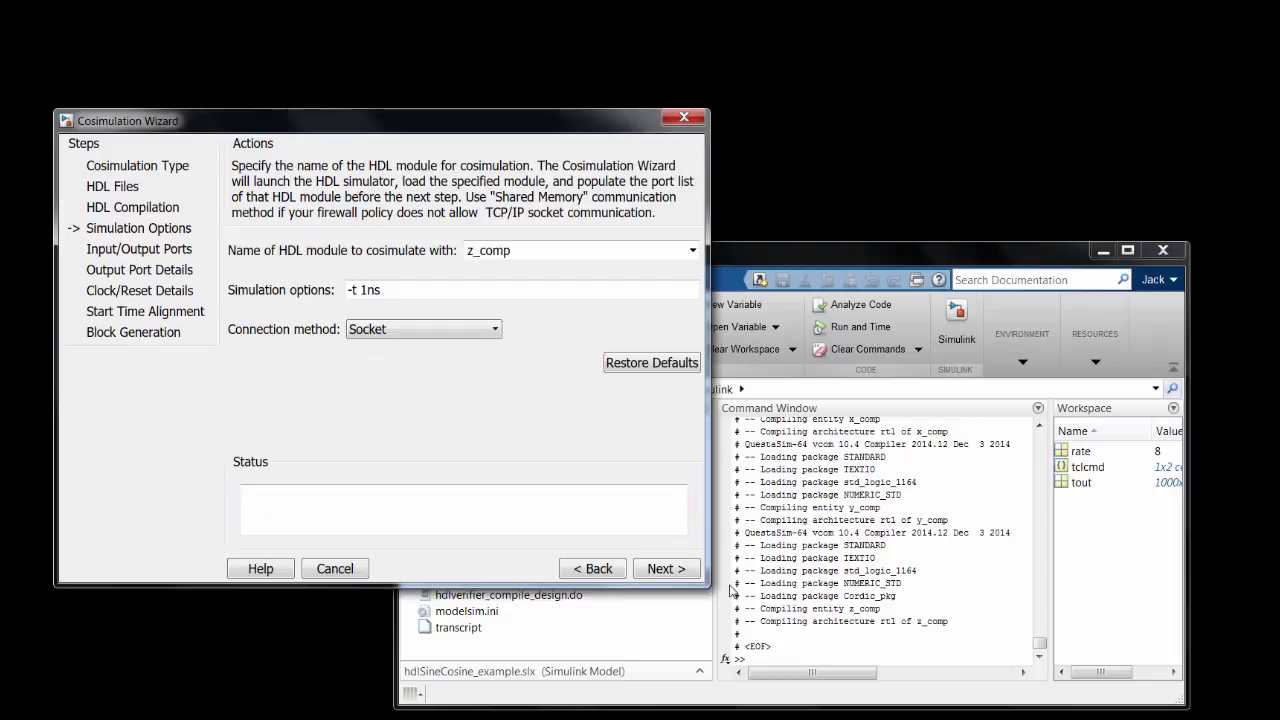
# Choose module cordic with a Shared Memory connection and load its ports
pyautogui.click(692, 252)
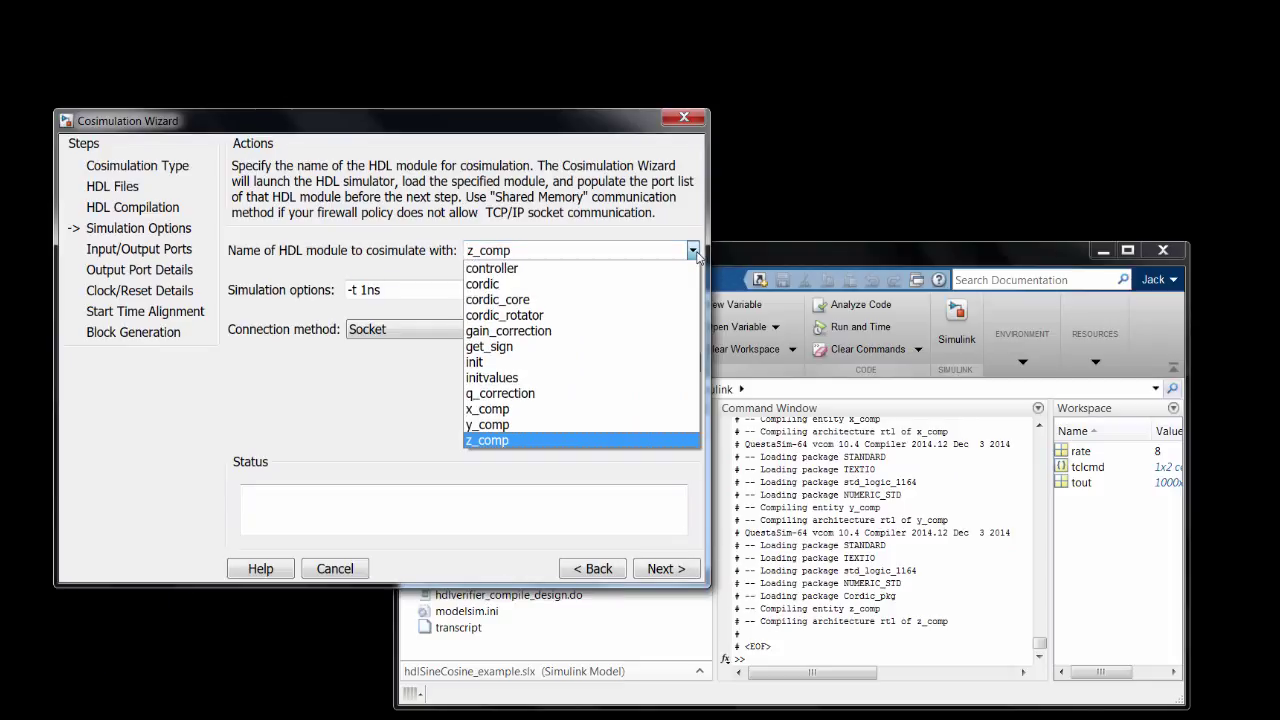
pyautogui.click(616, 284)
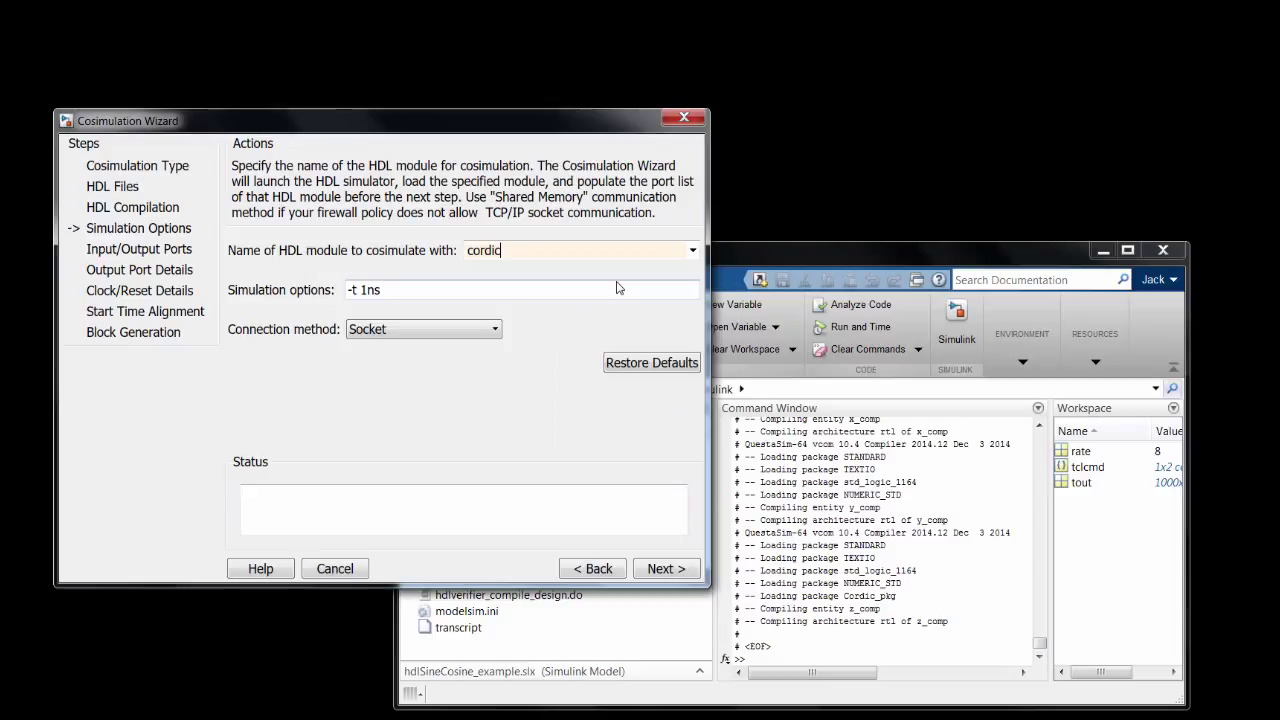
pyautogui.click(465, 333)
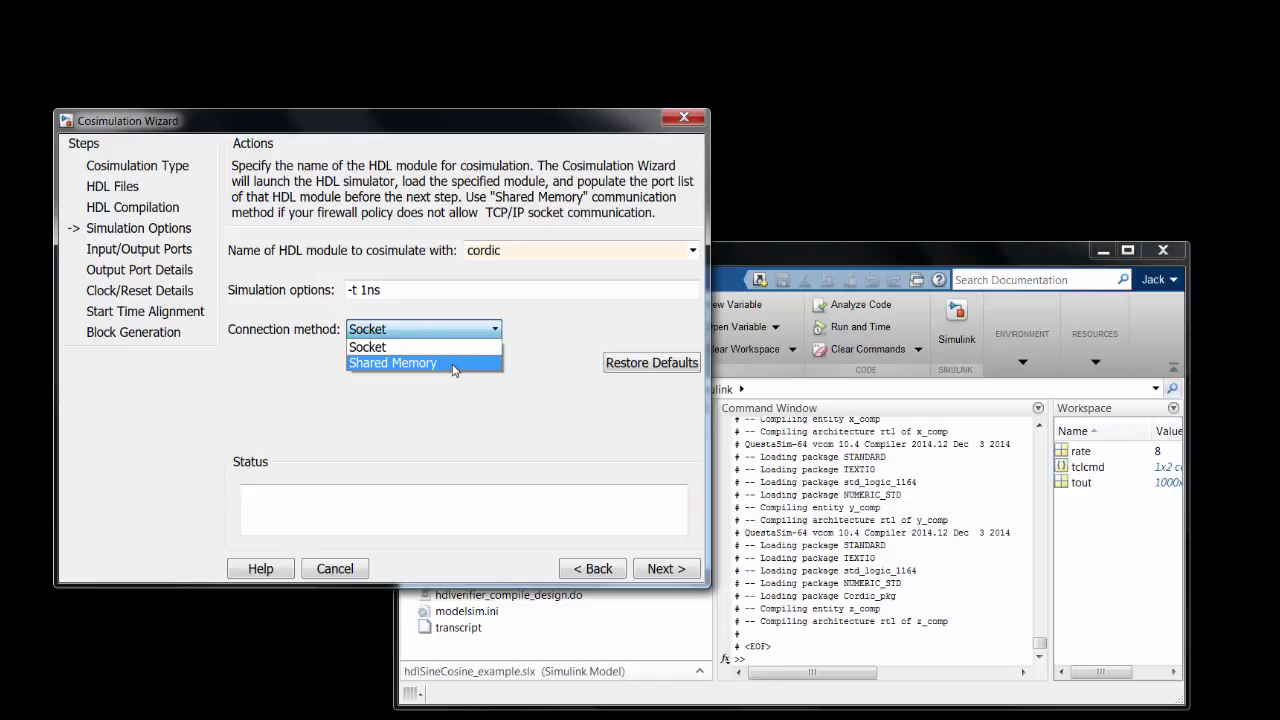
pyautogui.click(454, 365)
pyautogui.click(658, 570)
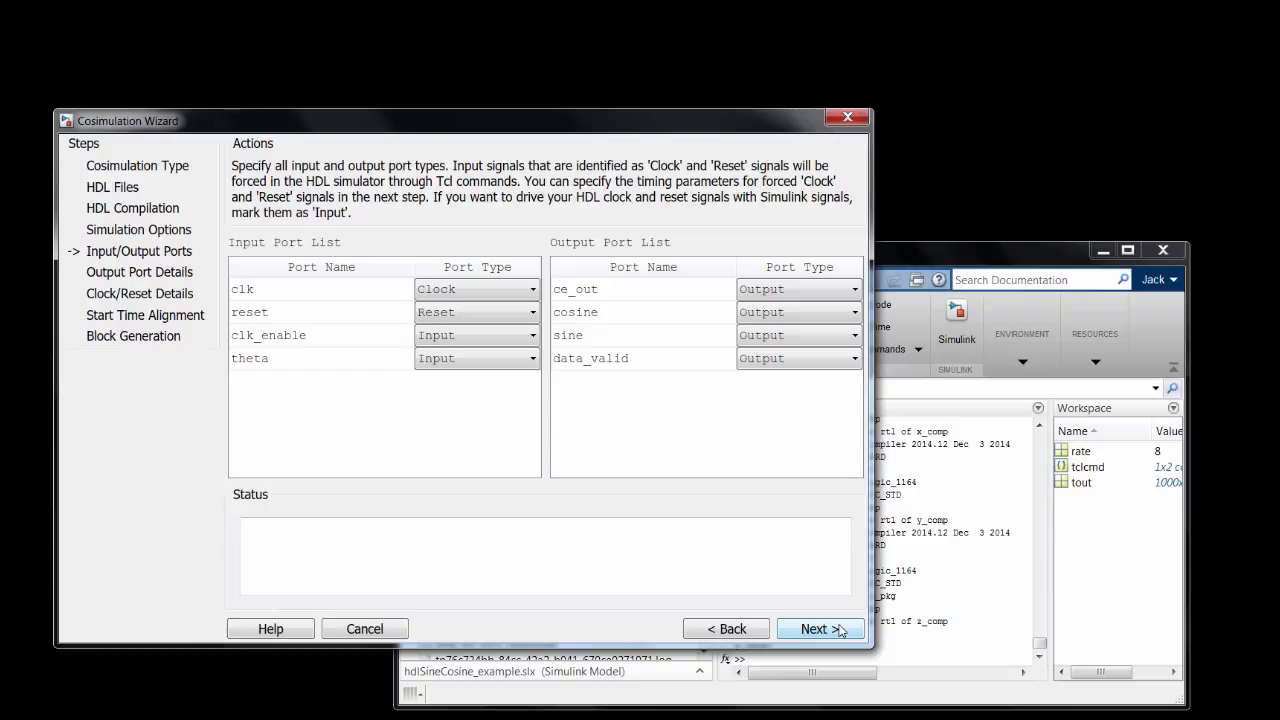
# Accept clk as Clock and reset as Reset, moving on to output port details
pyautogui.click(818, 629)
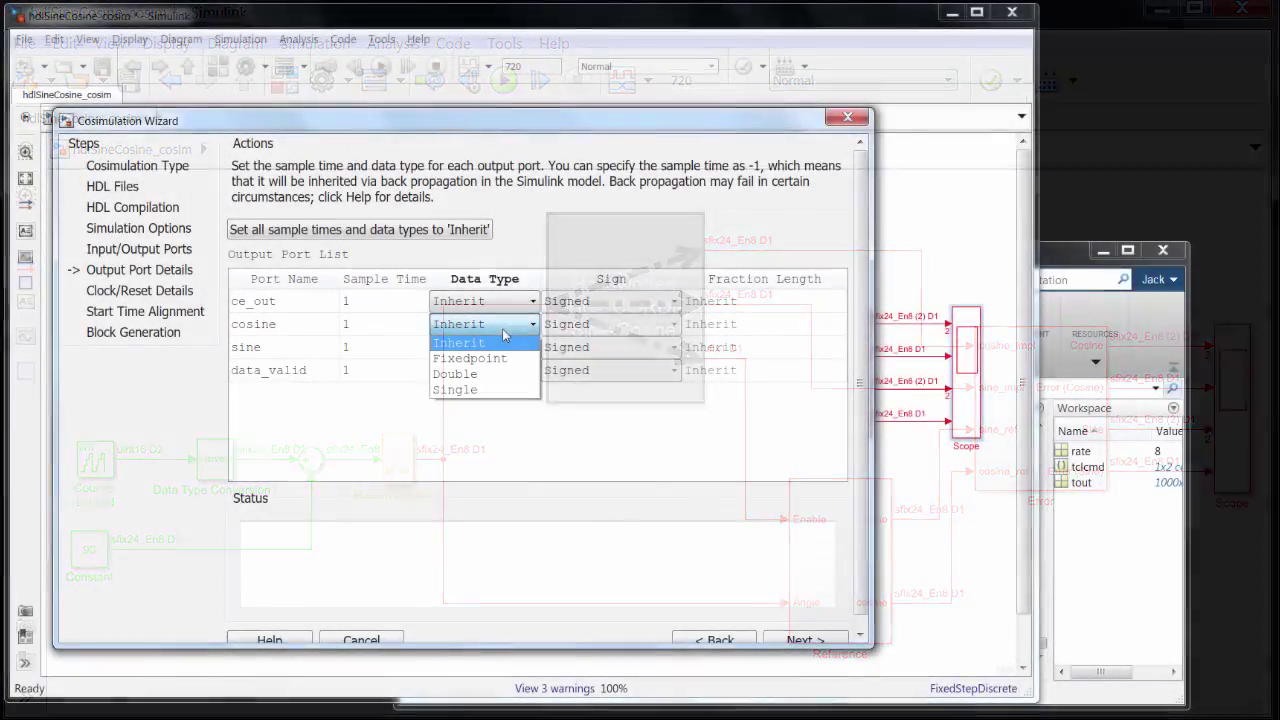
# Make the cosine and sine outputs Fixedpoint with fraction length 8
pyautogui.click(503, 365)
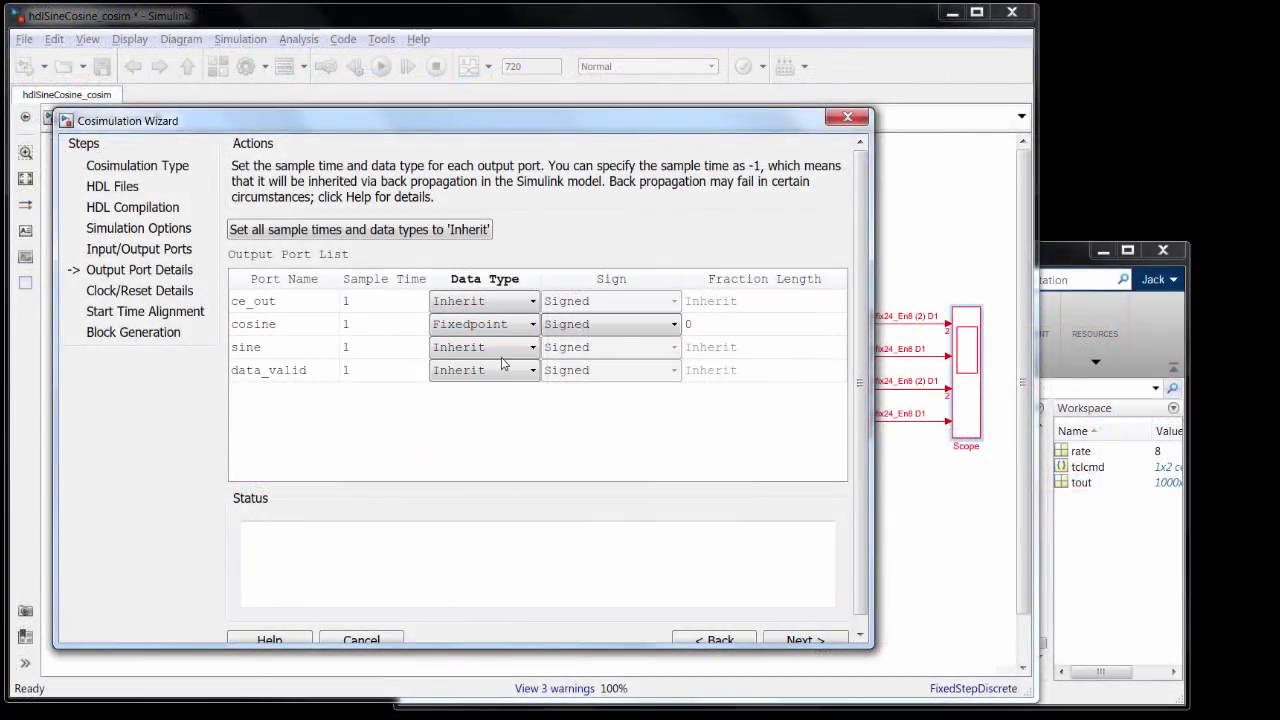
pyautogui.doubleClick(689, 328)
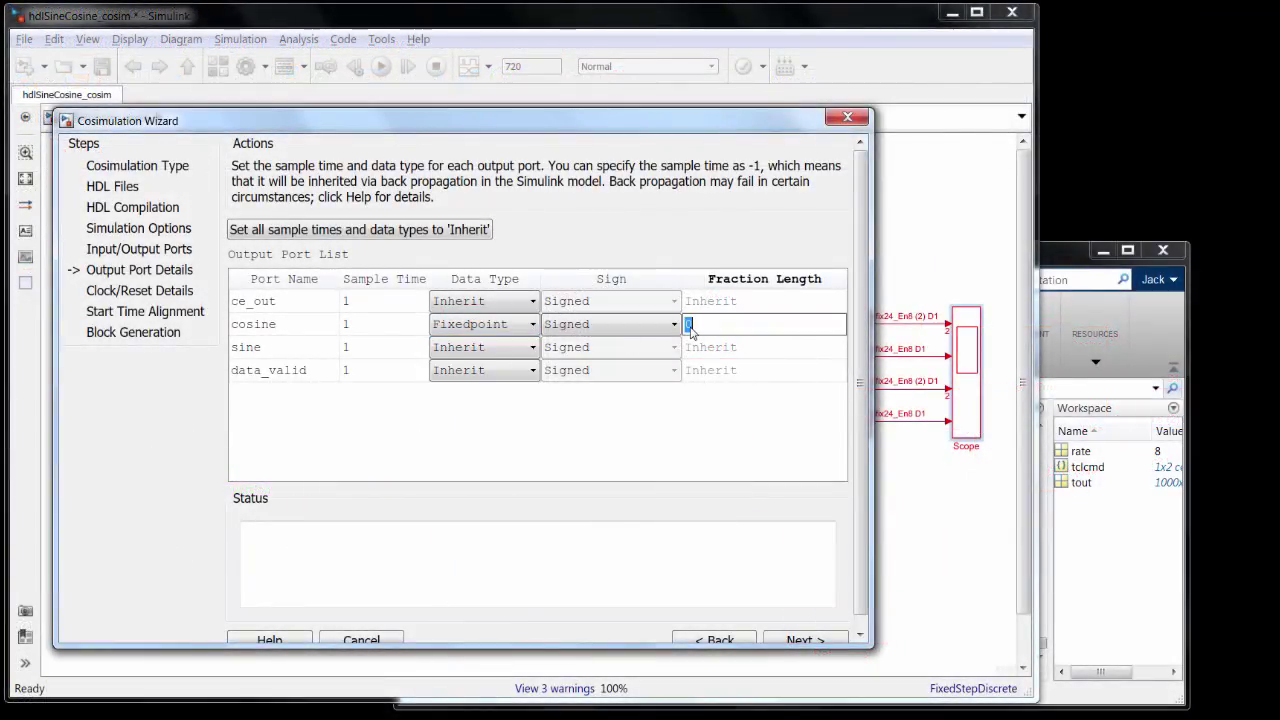
pyautogui.write('8')
pyautogui.click(491, 347)
pyautogui.click(478, 377)
pyautogui.click(692, 347)
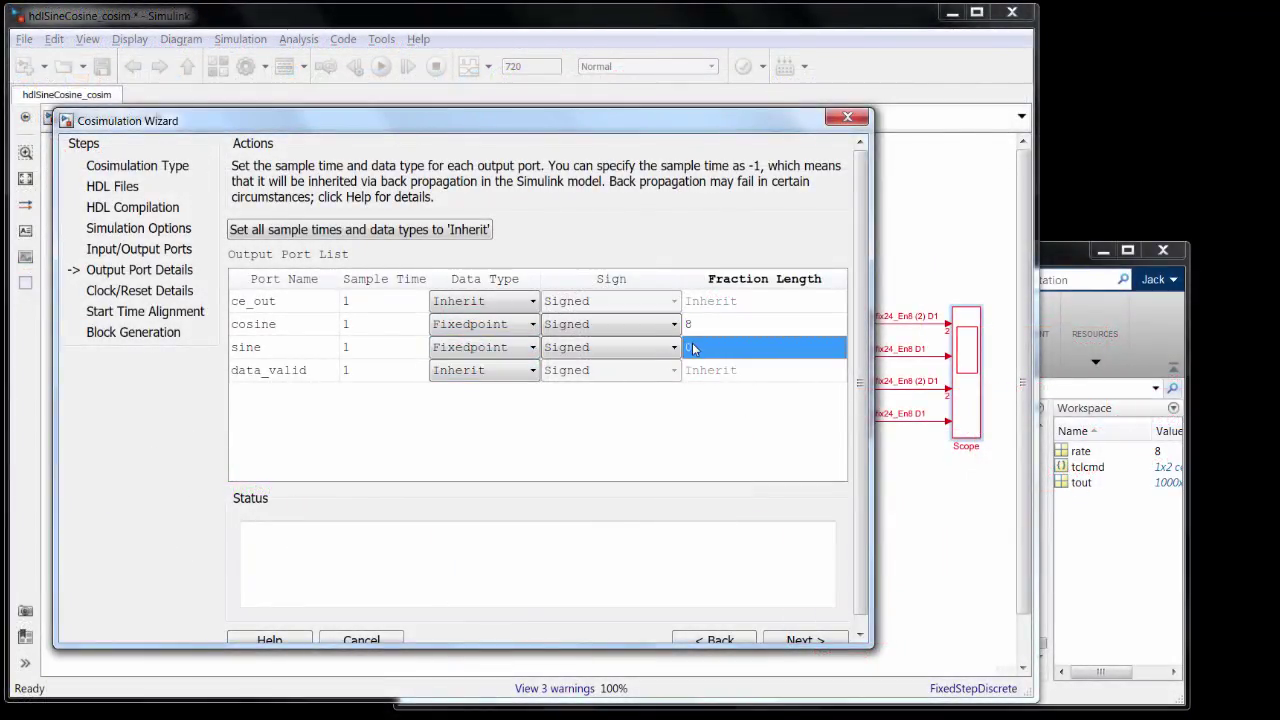
pyautogui.doubleClick(692, 347)
pyautogui.write('8')
# Enter a .125 sample time for the ce_out and cosine outputs
pyautogui.click(366, 307)
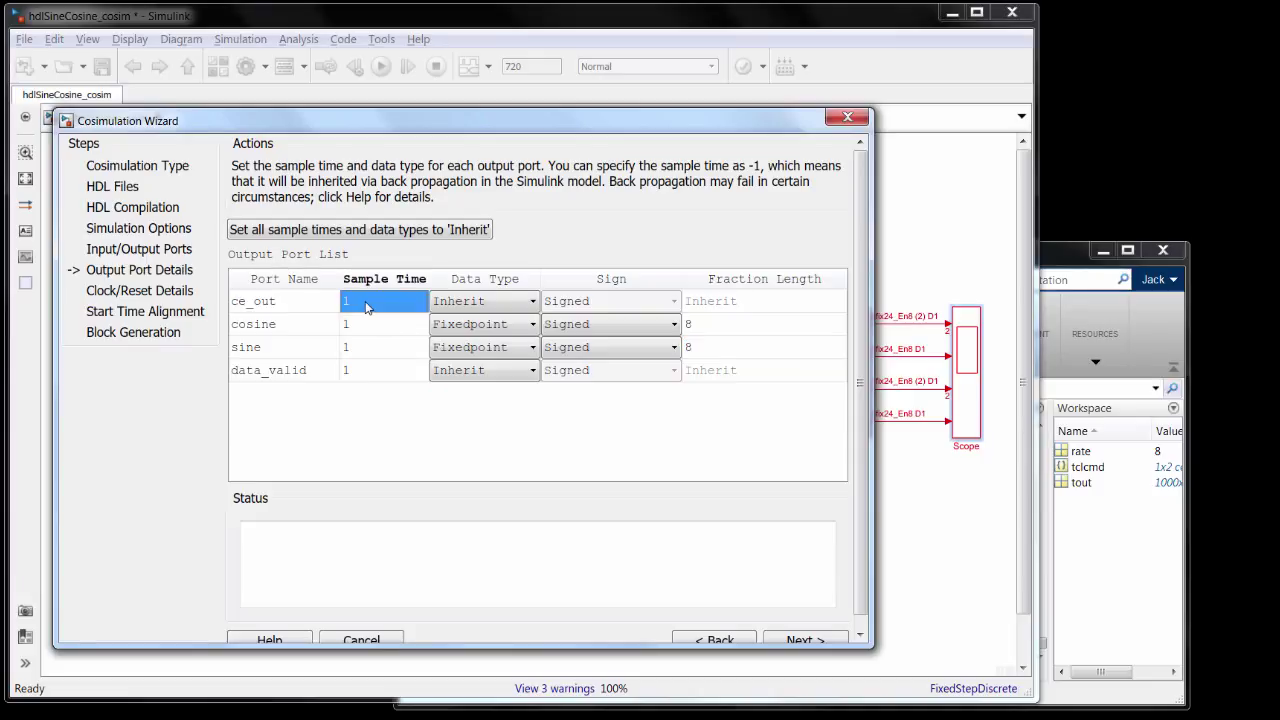
pyautogui.doubleClick(366, 307)
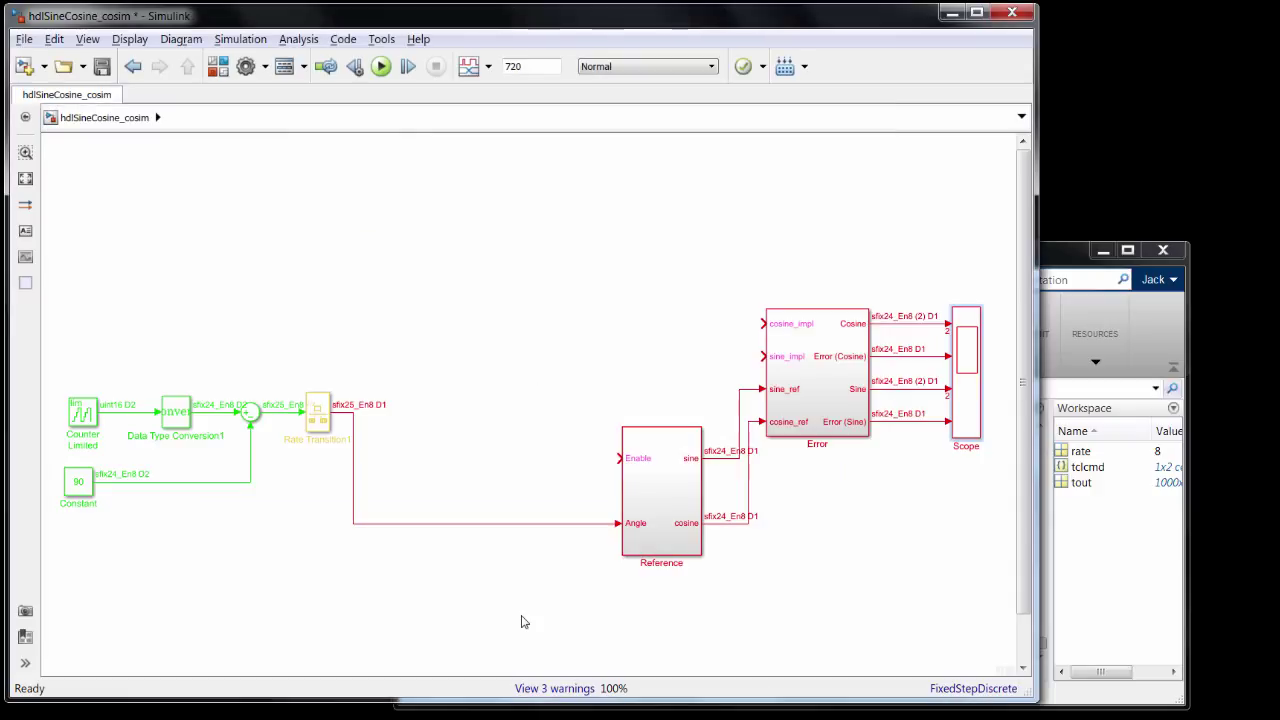
pyautogui.hotkey('ctrl', 'd')
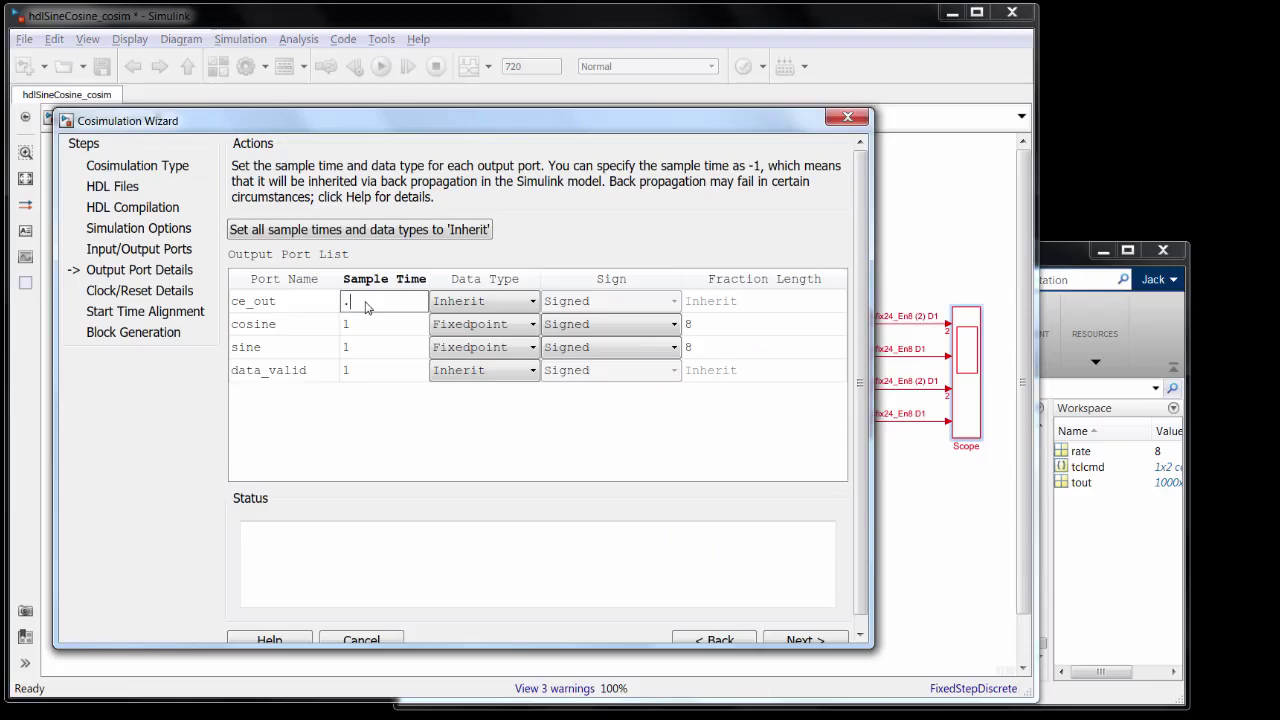
pyautogui.write('.125')
pyautogui.click(366, 324)
pyautogui.click(366, 324)
pyautogui.write('.125')
# Enter a .125 sample time for the sine and data_valid outputs
pyautogui.click(358, 348)
pyautogui.click(358, 348)
pyautogui.write('.125')
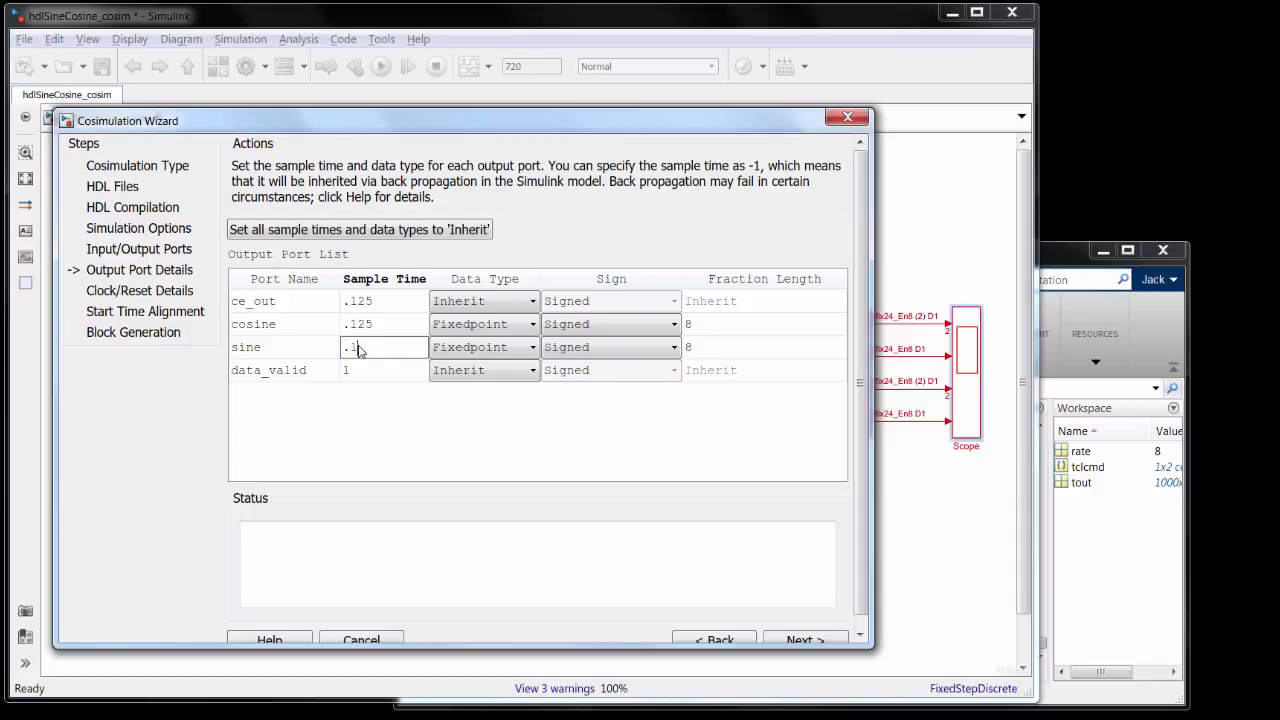
pyautogui.click(354, 374)
pyautogui.click(354, 374)
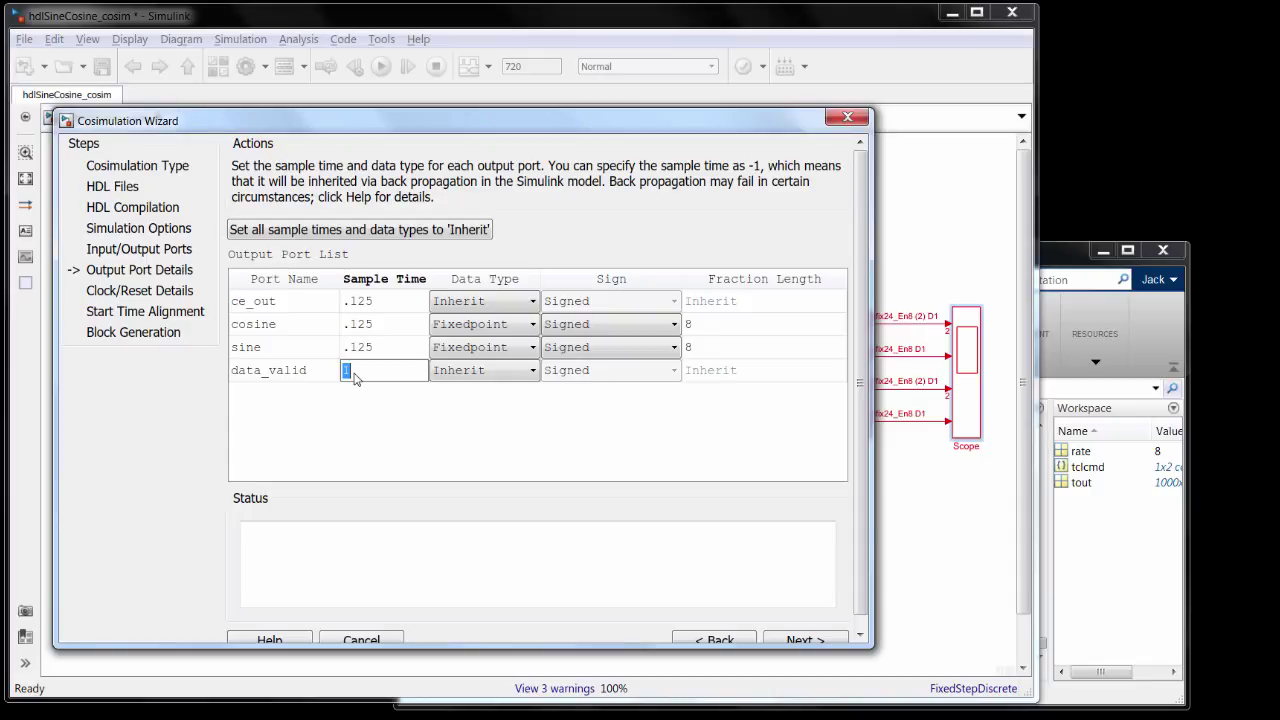
pyautogui.write('.125')
pyautogui.click(805, 638)
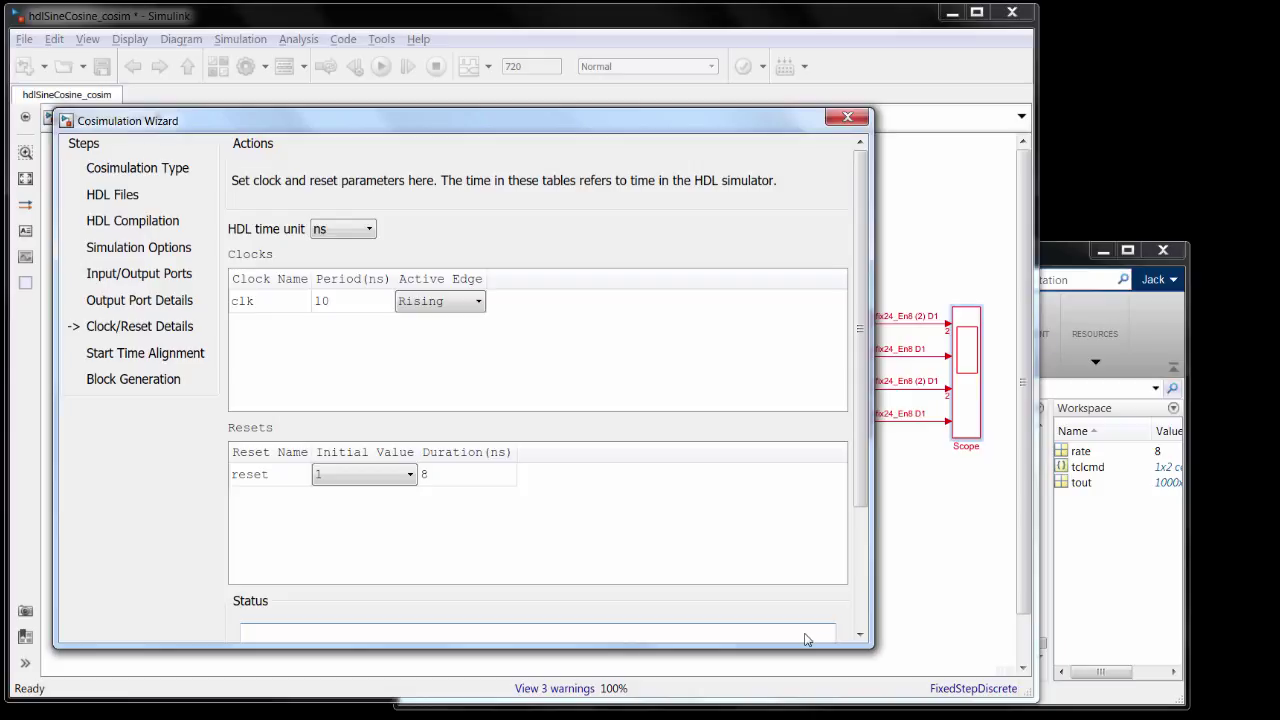
# Keep clk at 10 ns rising edge and reset at 1 for 8 ns
pyautogui.click(857, 553)
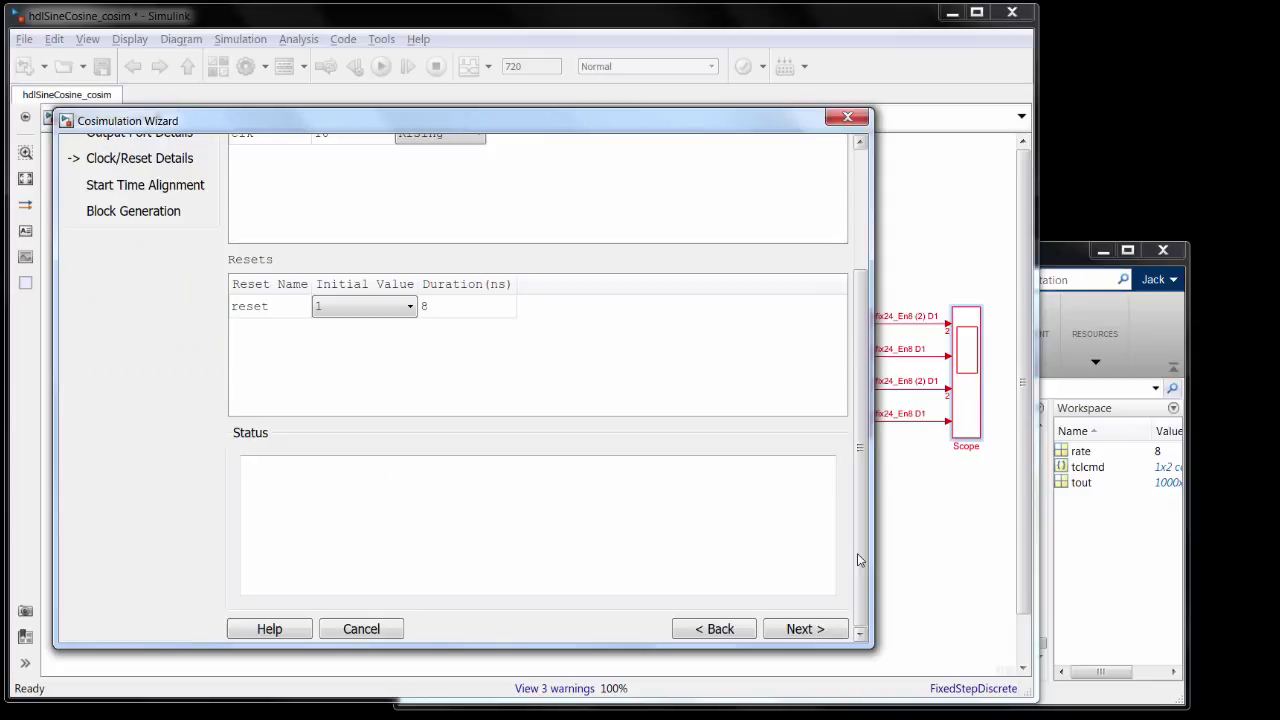
# Review the start time alignment diagram, with cosimulation starting at 10 ns HDL time
pyautogui.click(805, 629)
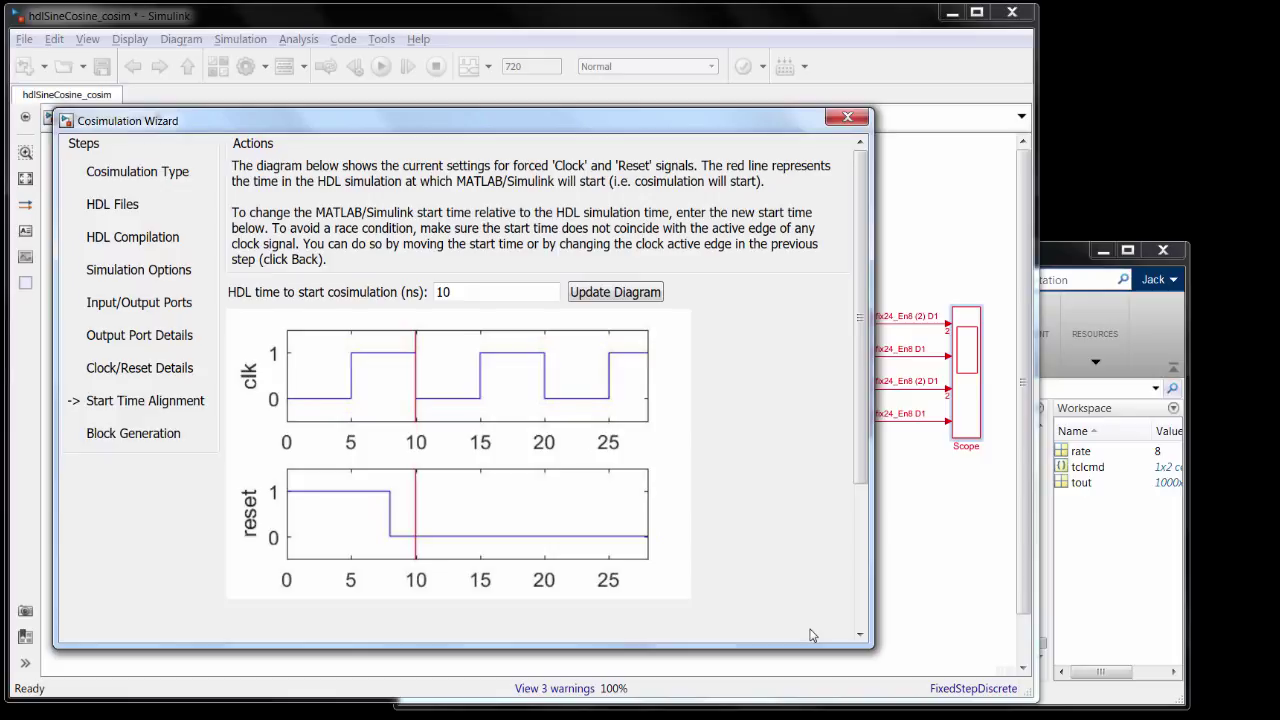
pyautogui.moveTo(857, 460); pyautogui.dragTo(857, 622)
# Keep 'Automatically determine timescale' checked and generate the cordic cosimulation block in a new model
pyautogui.click(810, 628)
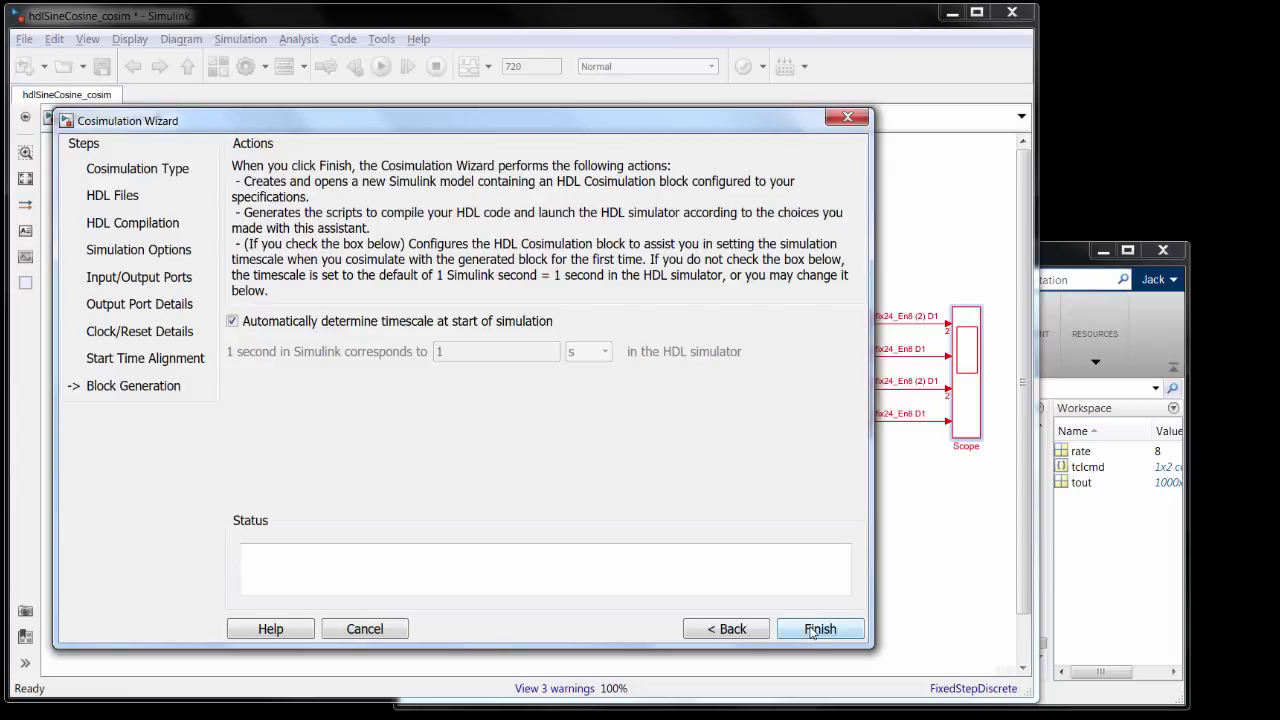
pyautogui.click(818, 629)
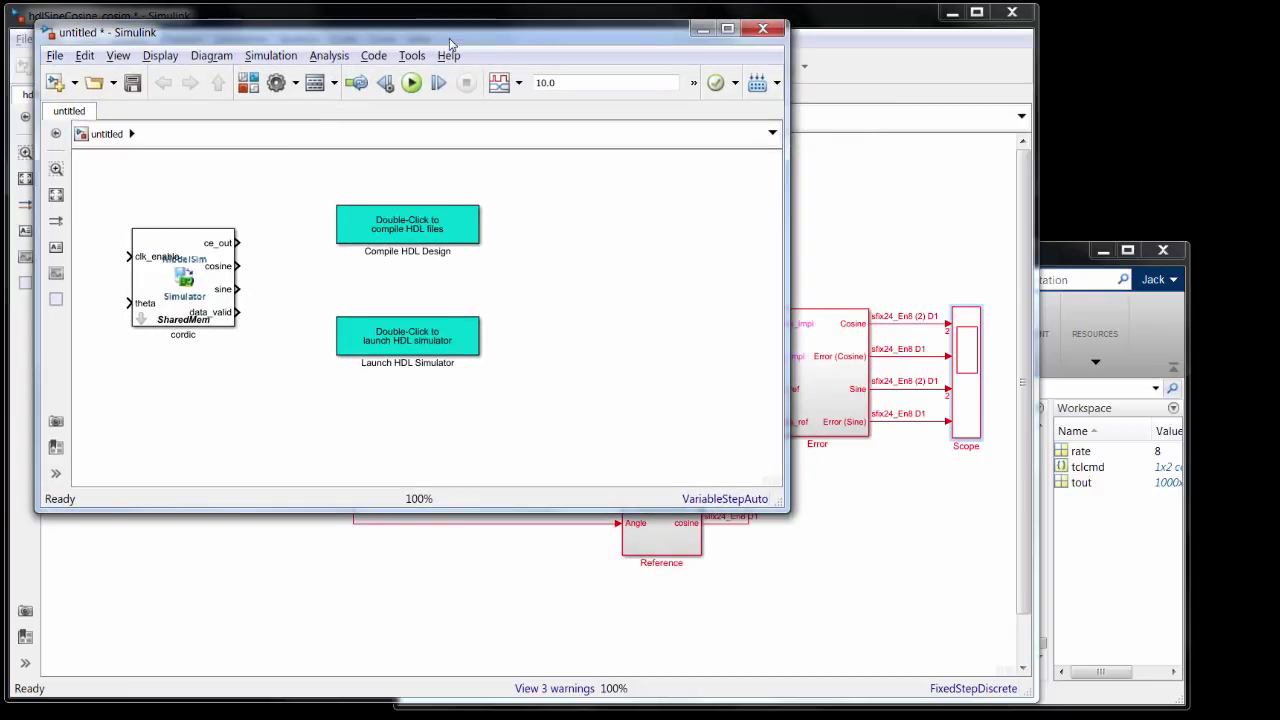
# Terminate the cordic block's unused ce_out output with a Terminator from Simulink/Sinks
pyautogui.click(342, 238)
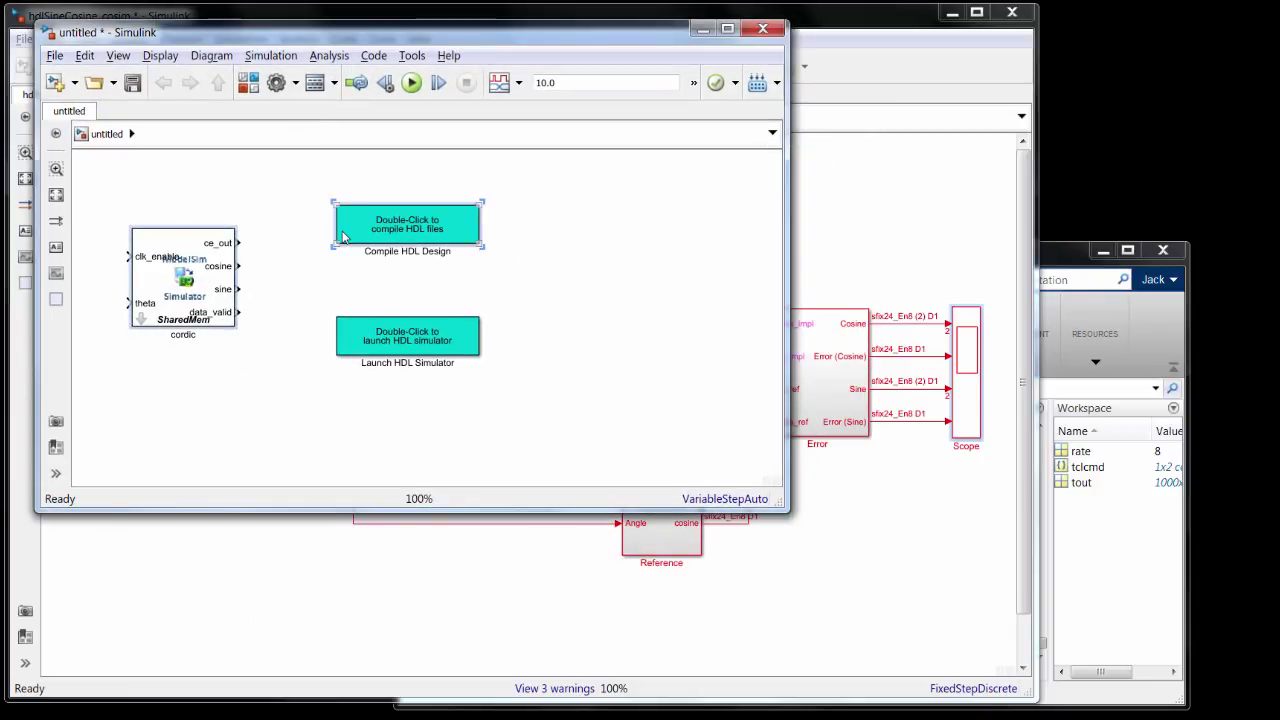
pyautogui.keyDown('shift'); pyautogui.click(392, 330); pyautogui.keyUp('shift')
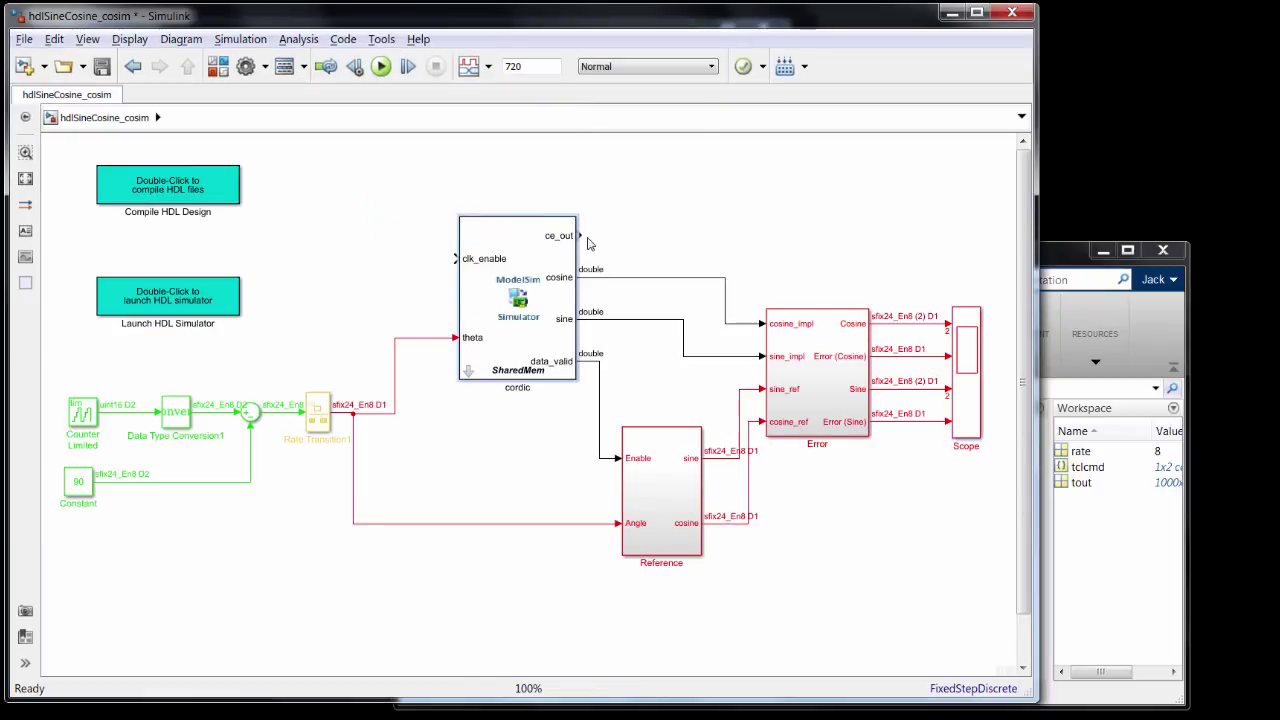
pyautogui.doubleClick(588, 243)
pyautogui.write('termina')
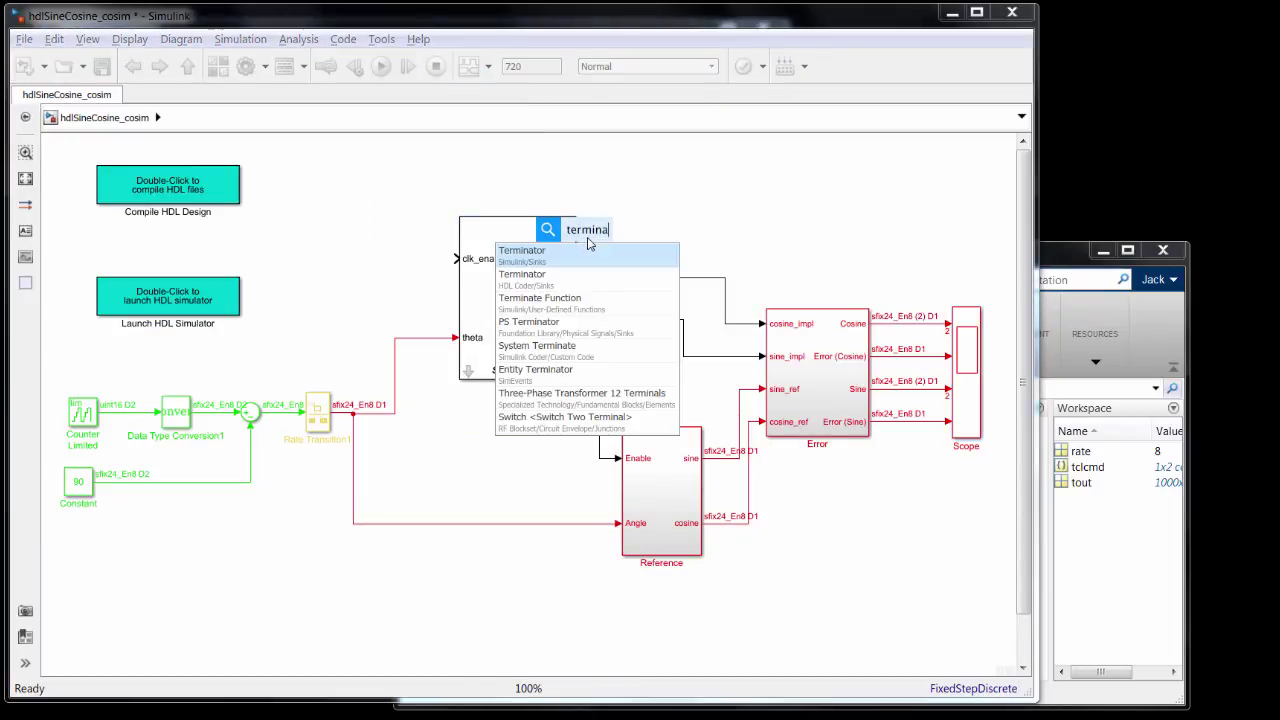
pyautogui.click(592, 251)
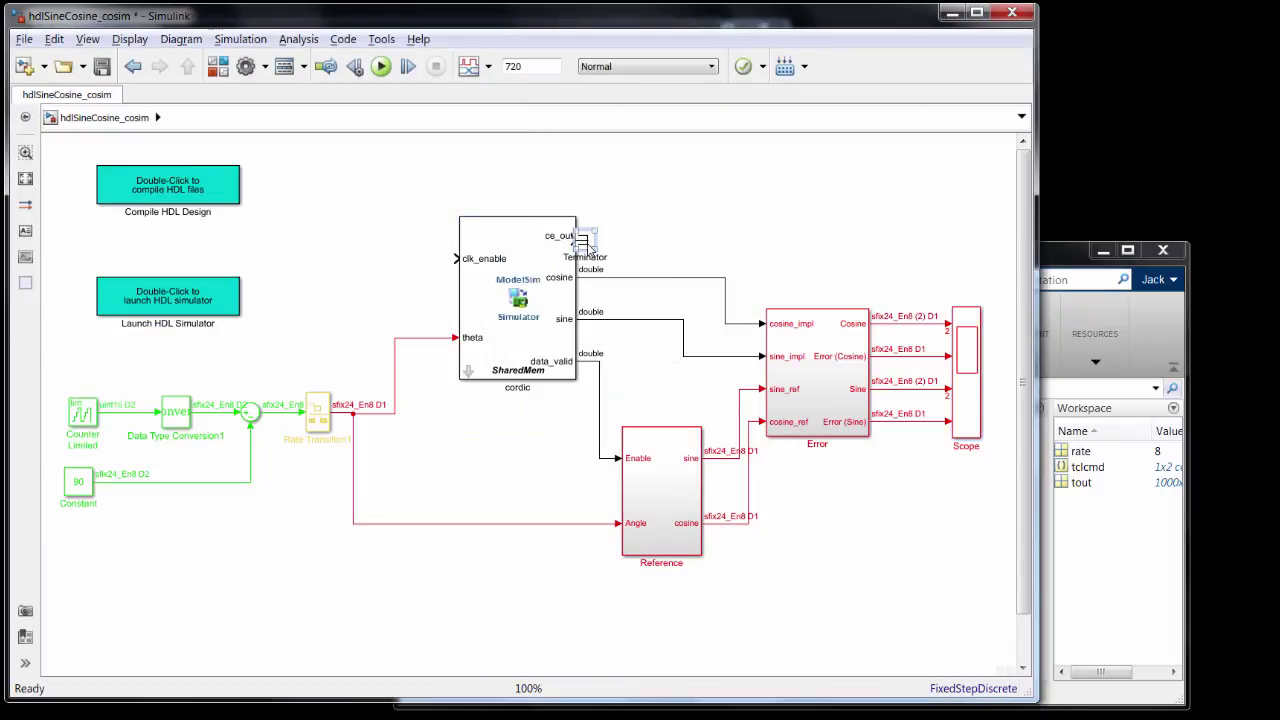
pyautogui.click(380, 271)
# Insert a new Constant block on the canvas using quick insert with 'const'
pyautogui.doubleClick(380, 271)
pyautogui.write('const')
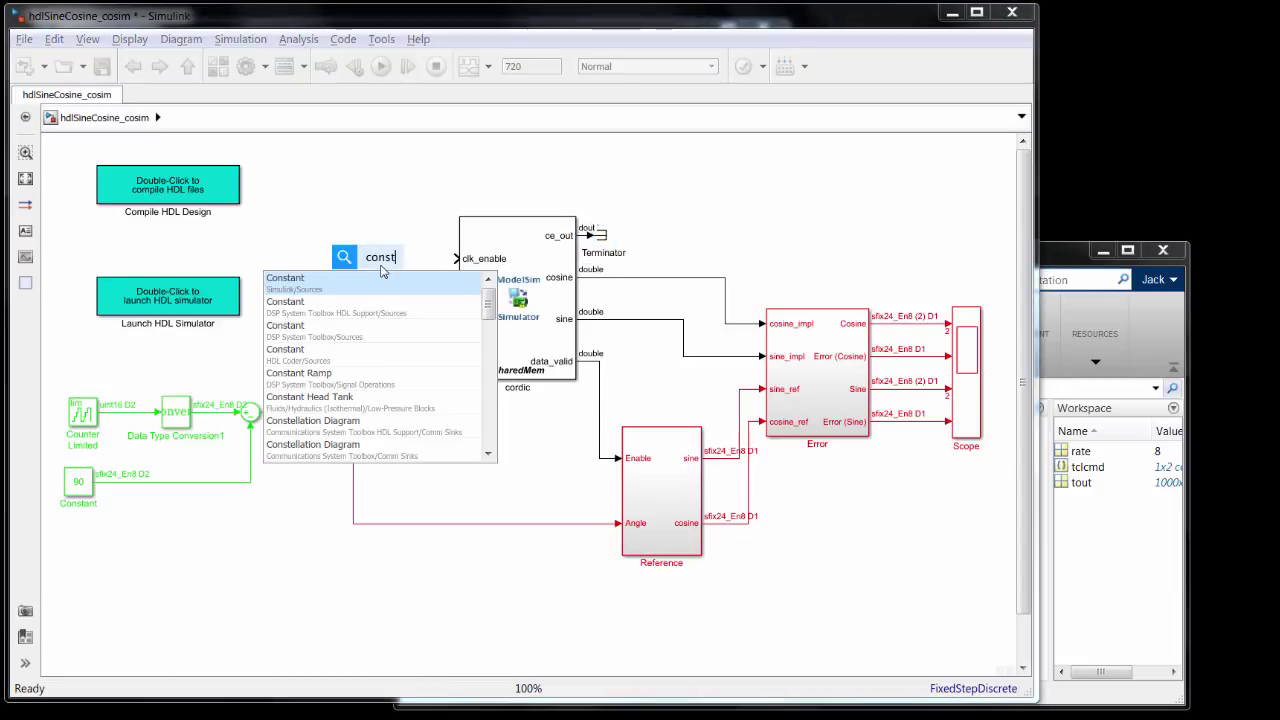
pyautogui.click(380, 282)
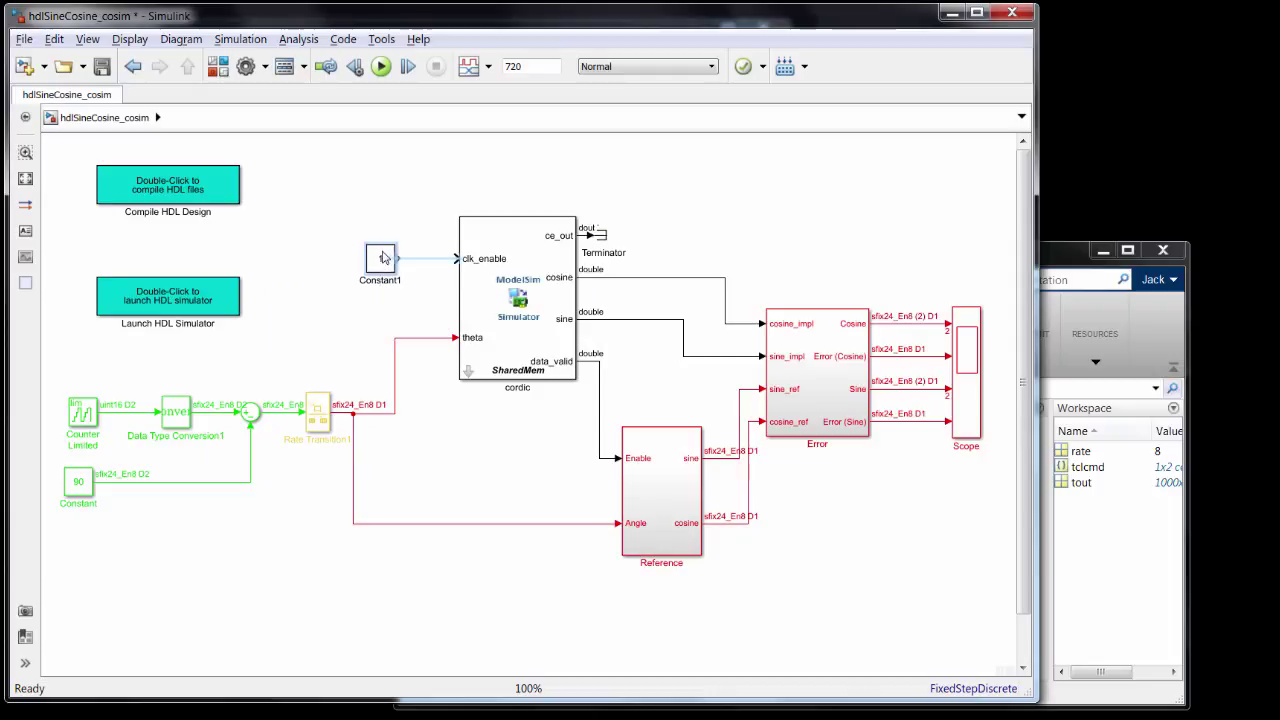
# Give Constant1 sample time .125 and boolean output type, then wire it to clk_enable
pyautogui.doubleClick(381, 258)
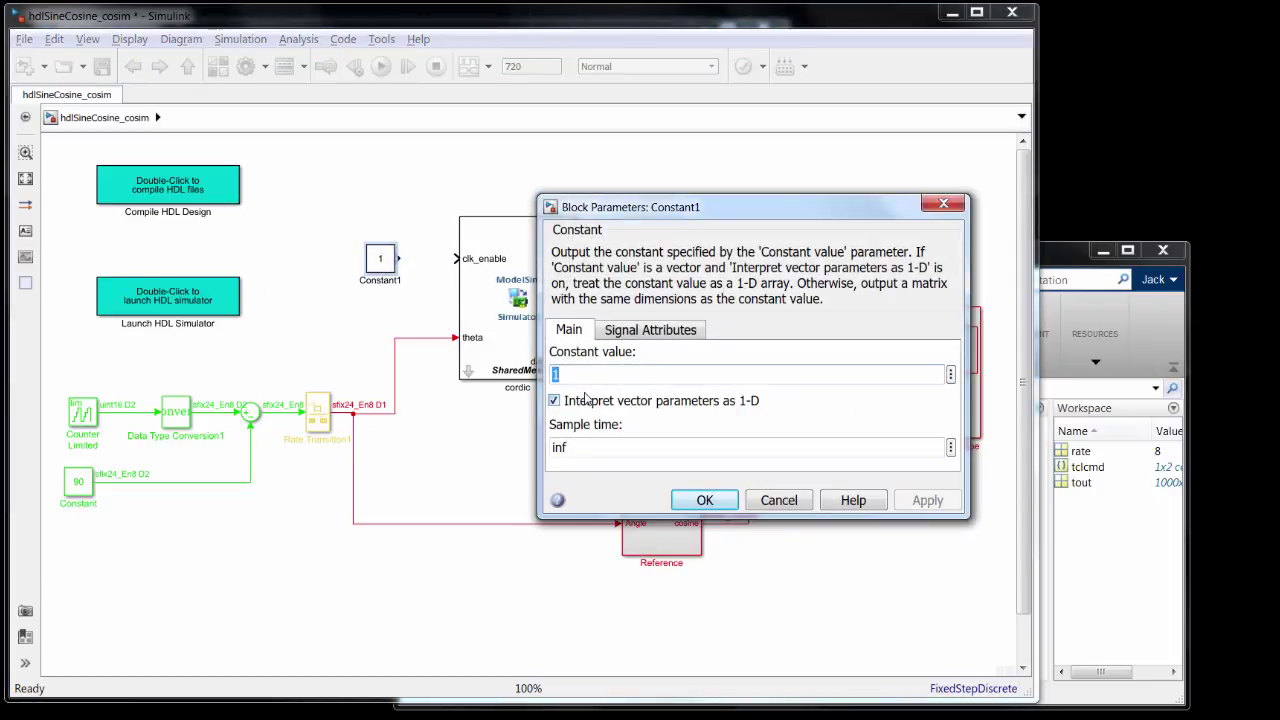
pyautogui.doubleClick(574, 446)
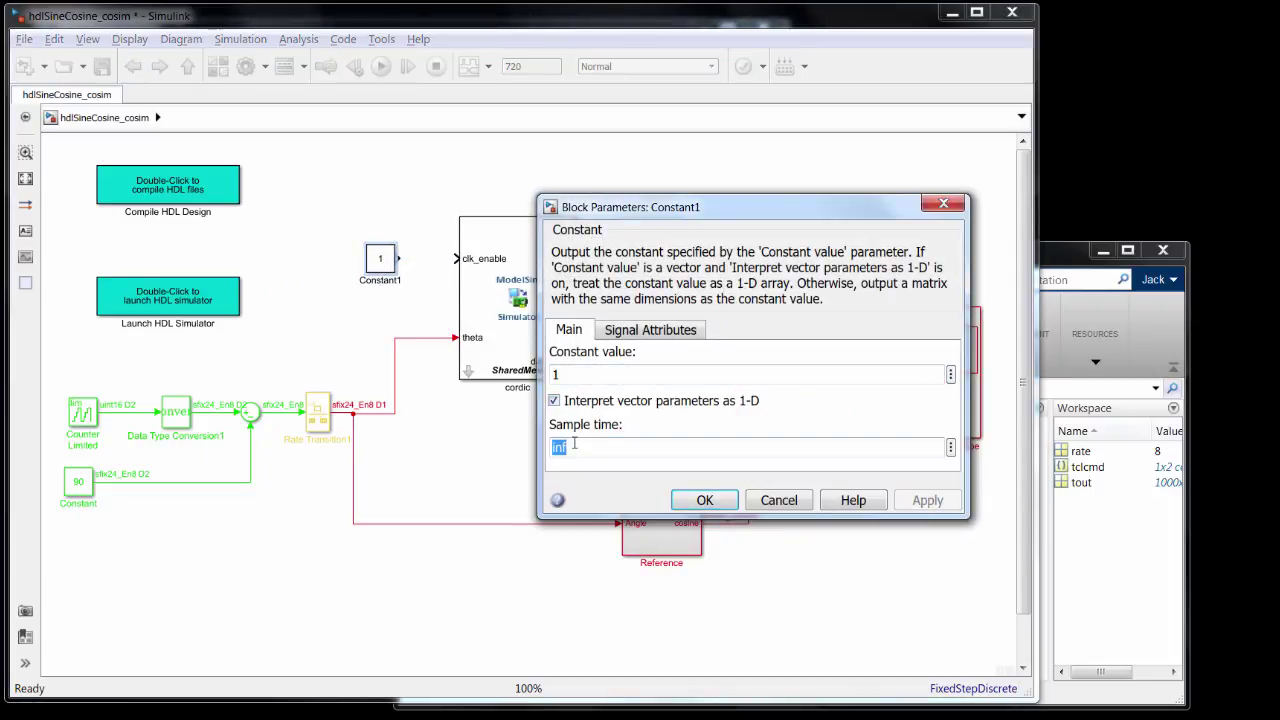
pyautogui.write('.125')
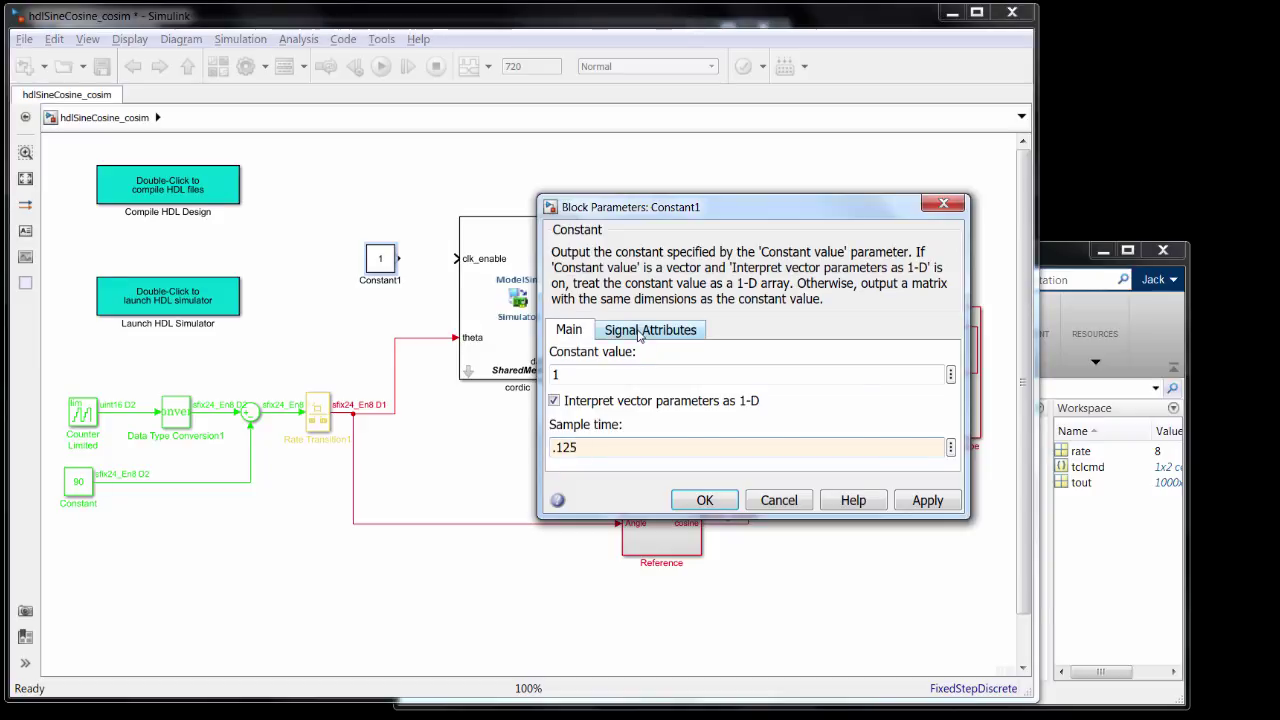
pyautogui.click(638, 332)
pyautogui.click(873, 404)
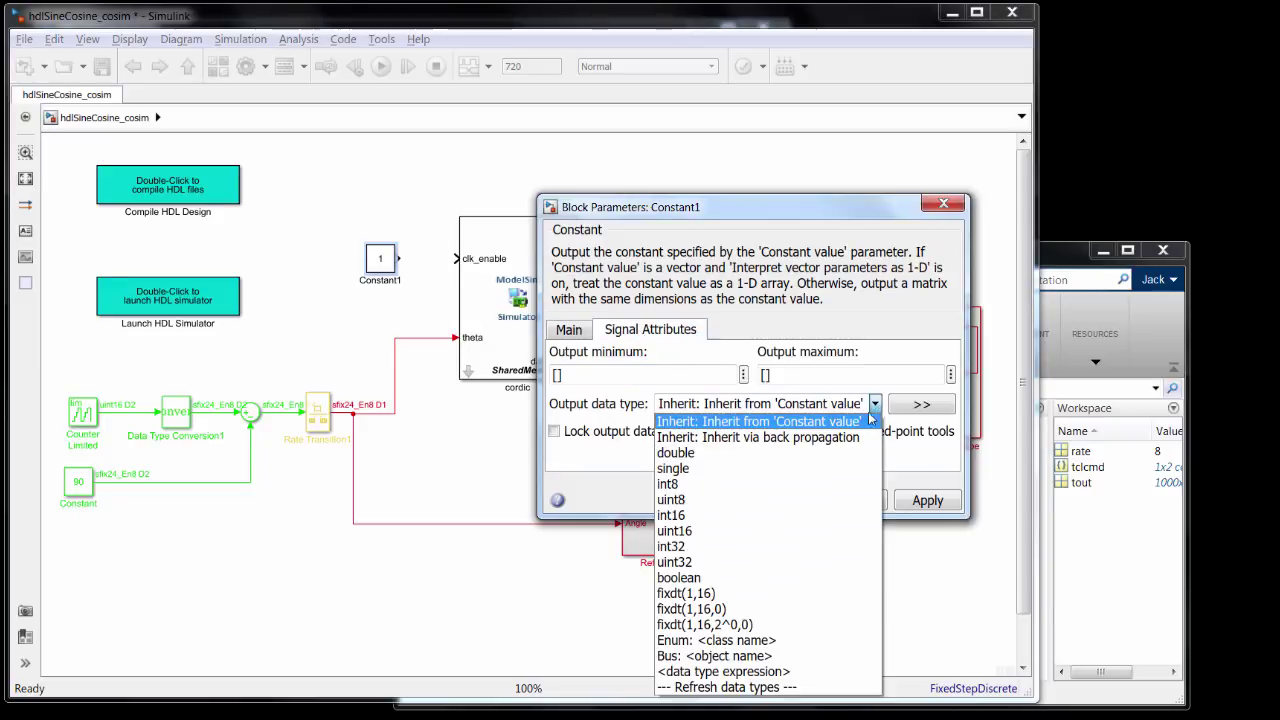
pyautogui.click(765, 576)
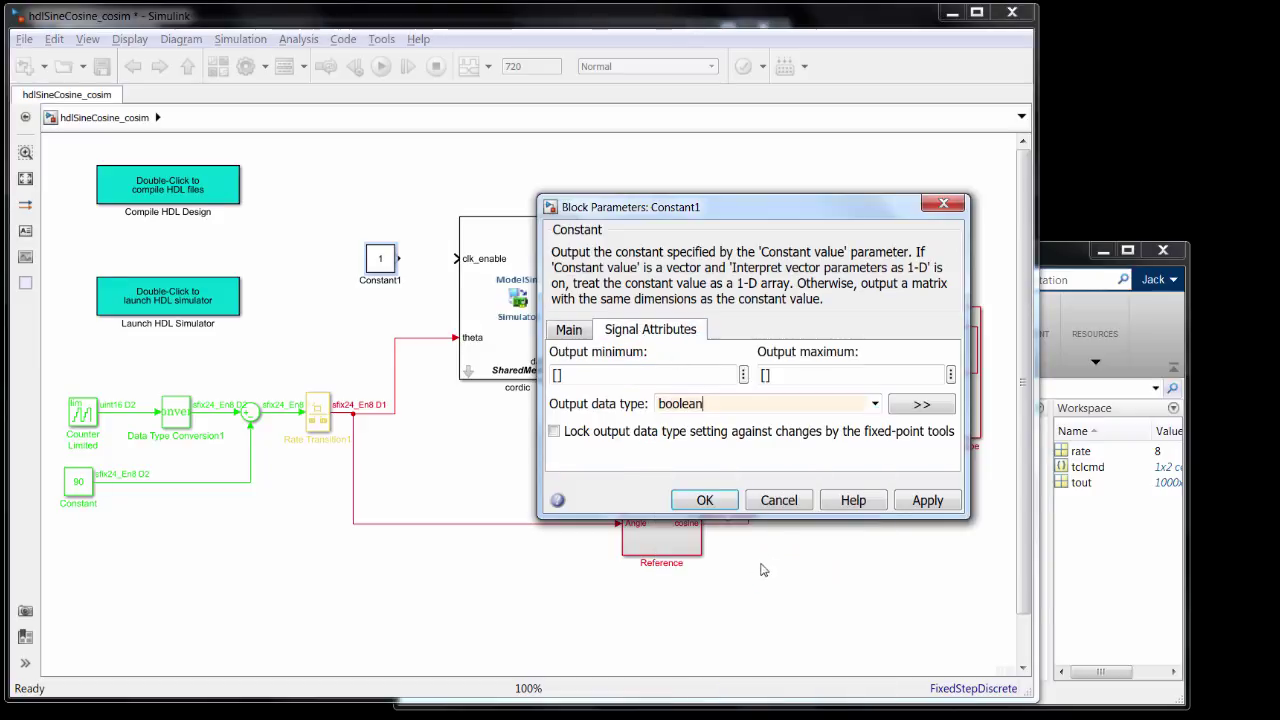
pyautogui.click(722, 506)
pyautogui.moveTo(399, 258); pyautogui.dragTo(456, 258)
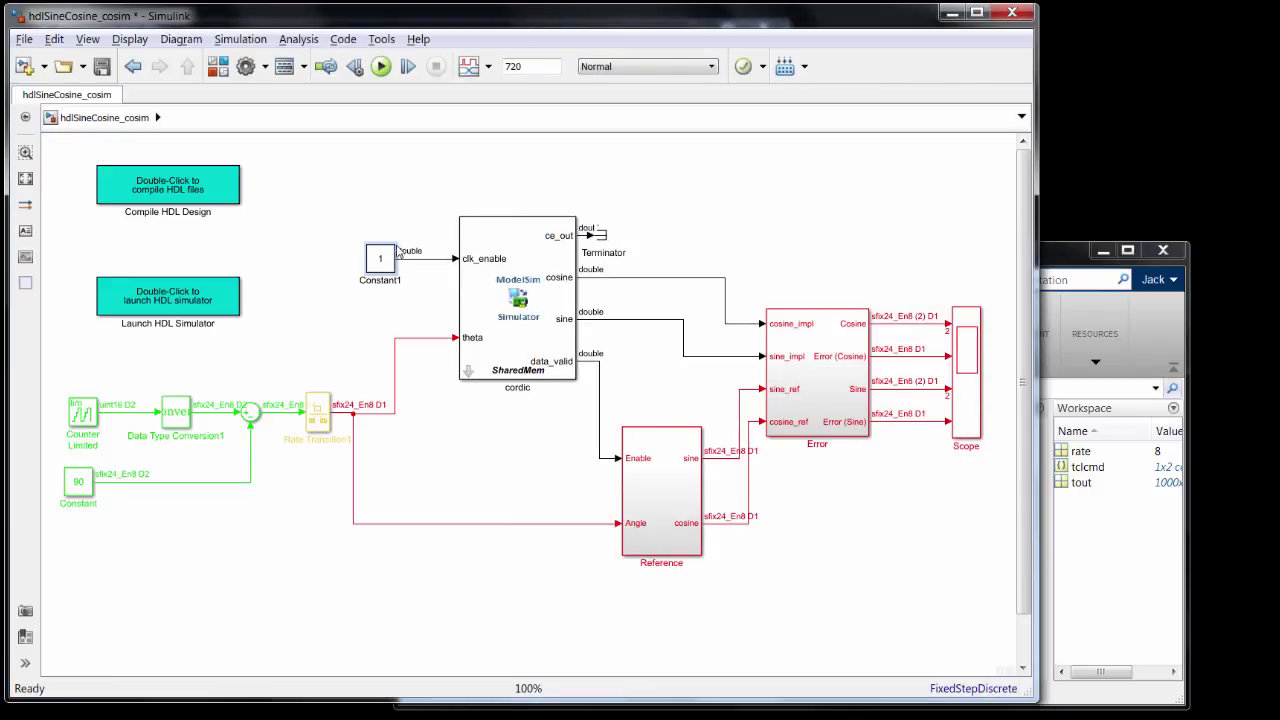
# Compile the HDL design, launch Questa Sim with cordic loaded, and start the simulation
pyautogui.click(223, 193)
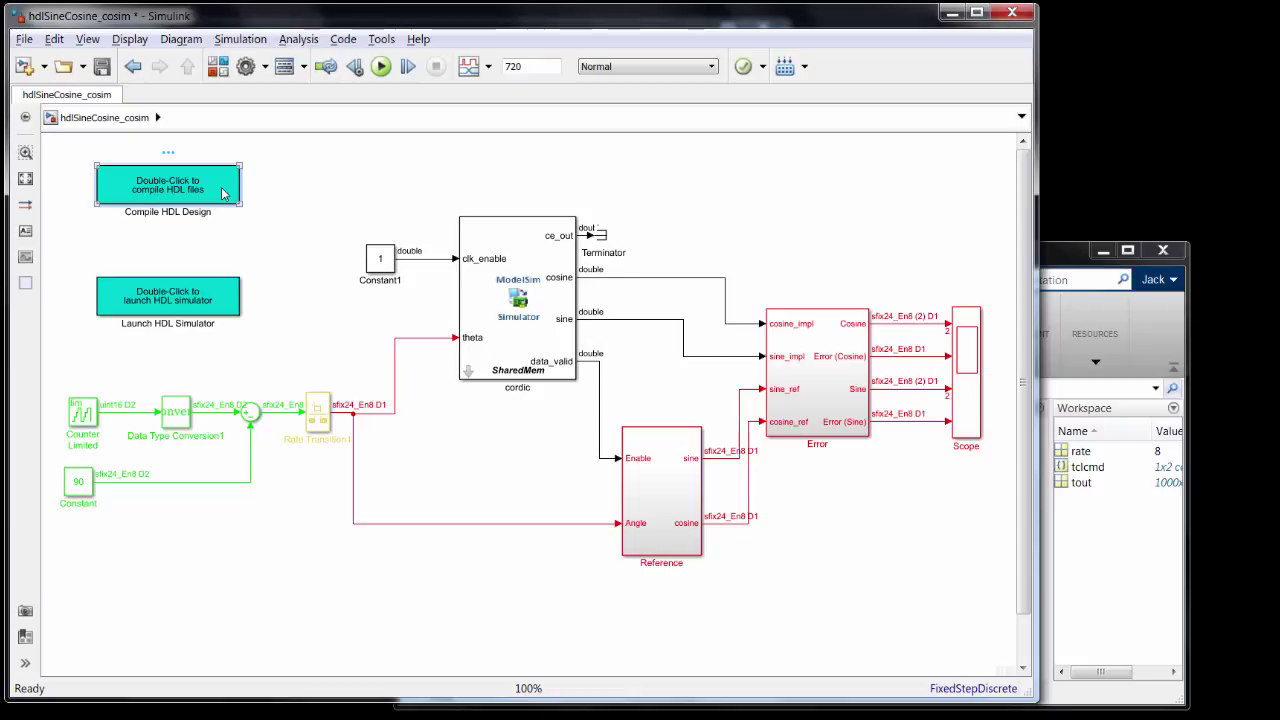
pyautogui.doubleClick(230, 299)
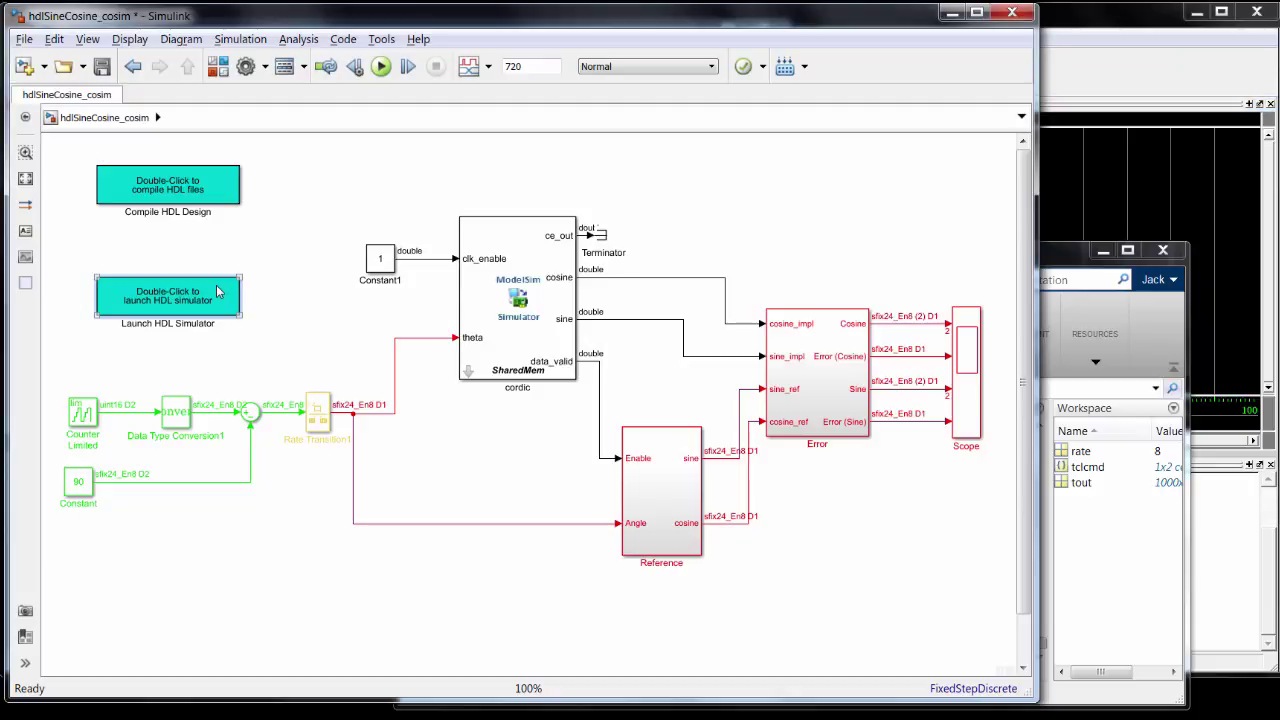
pyautogui.click(1080, 36)
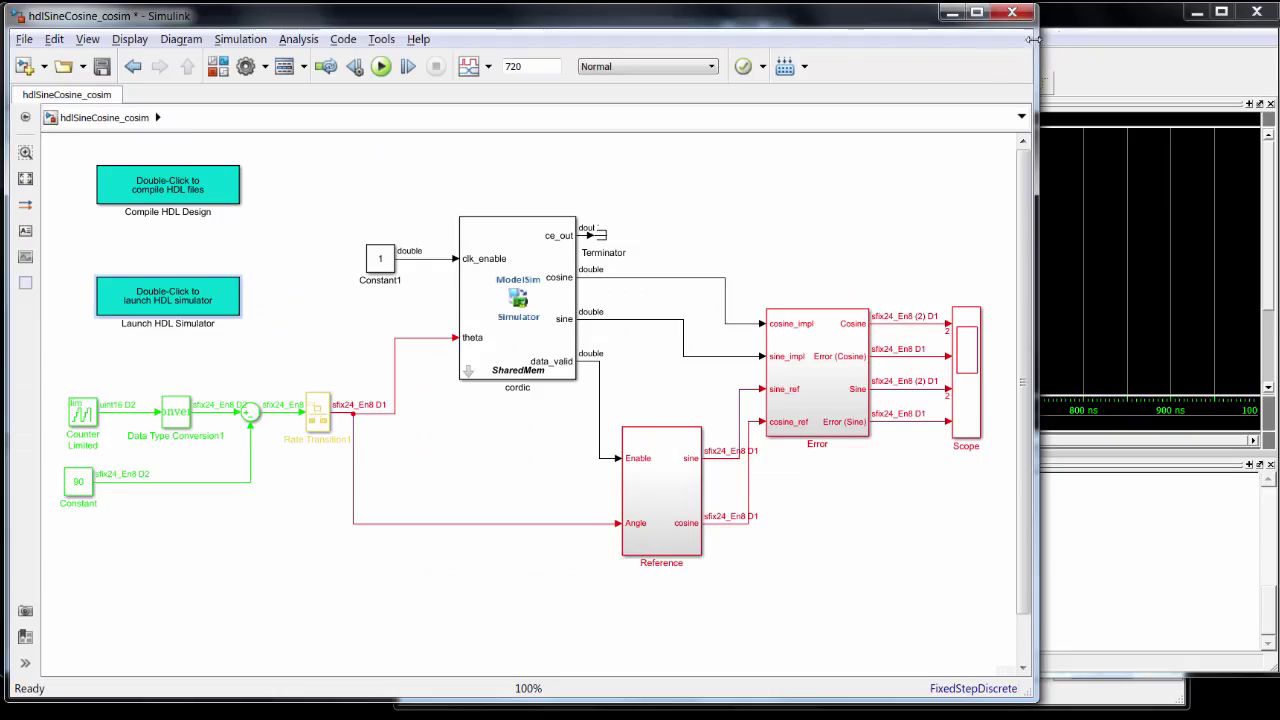
pyautogui.click(383, 72)
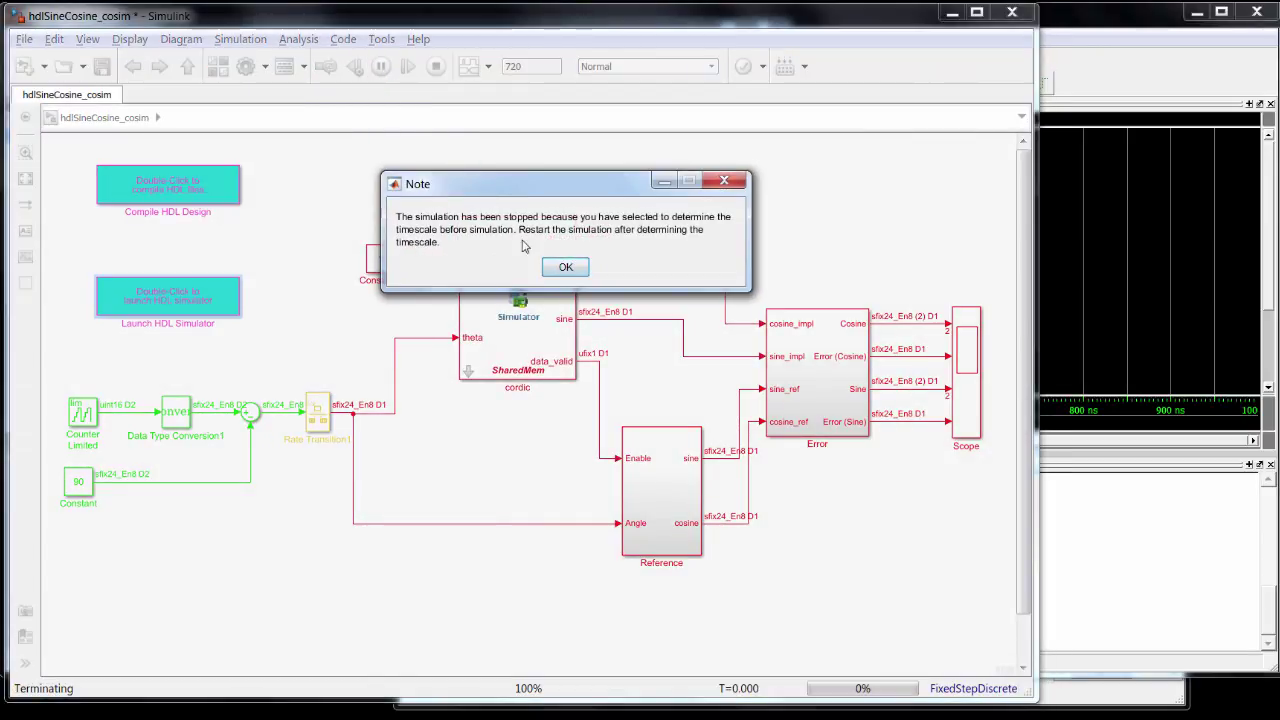
# Acknowledge the timescale note and widen the Timescale Details table to show all port sample times
pyautogui.click(566, 268)
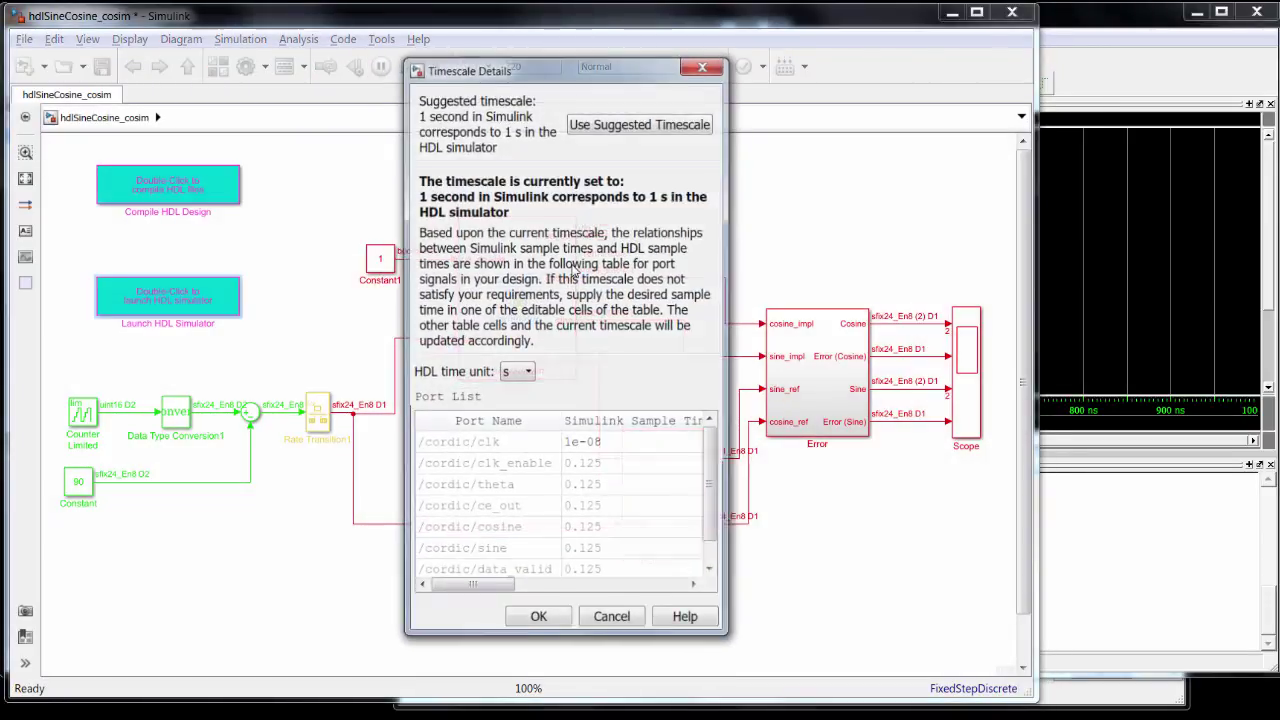
pyautogui.moveTo(846, 317); pyautogui.dragTo(934, 317)
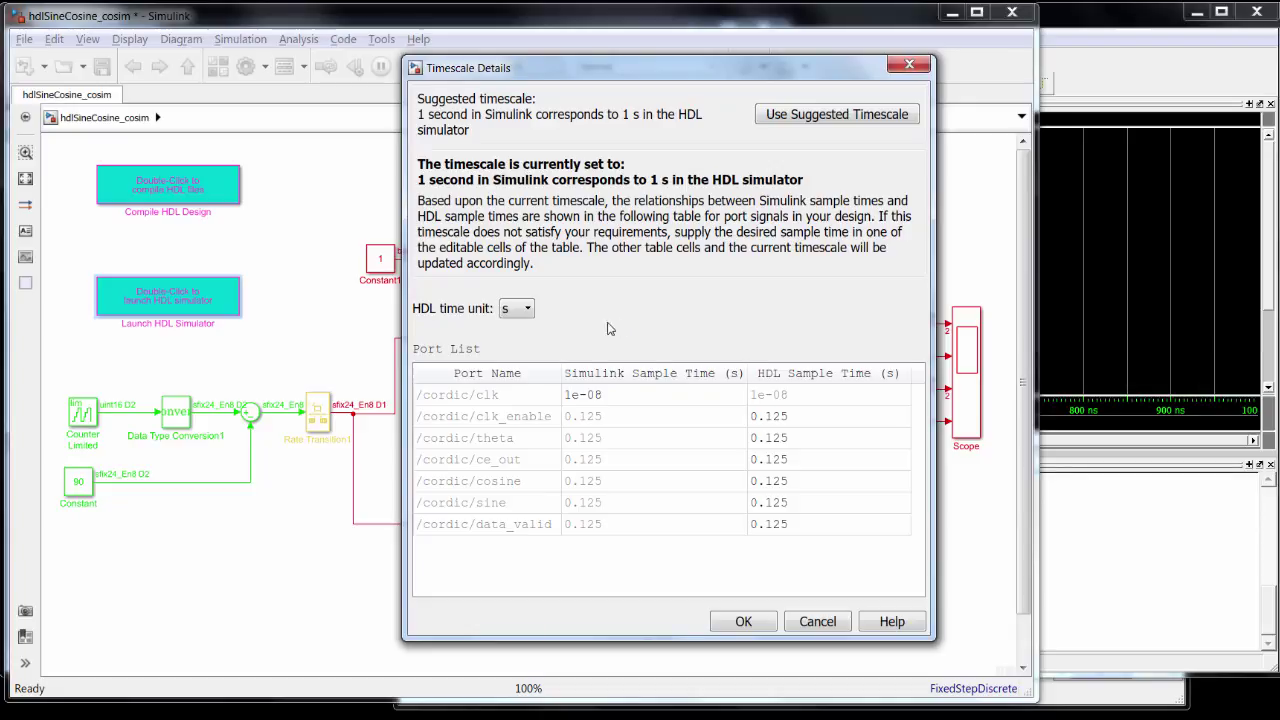
# Set the HDL time unit to ns and clk_enable's HDL sample time to 125, then apply
pyautogui.click(530, 315)
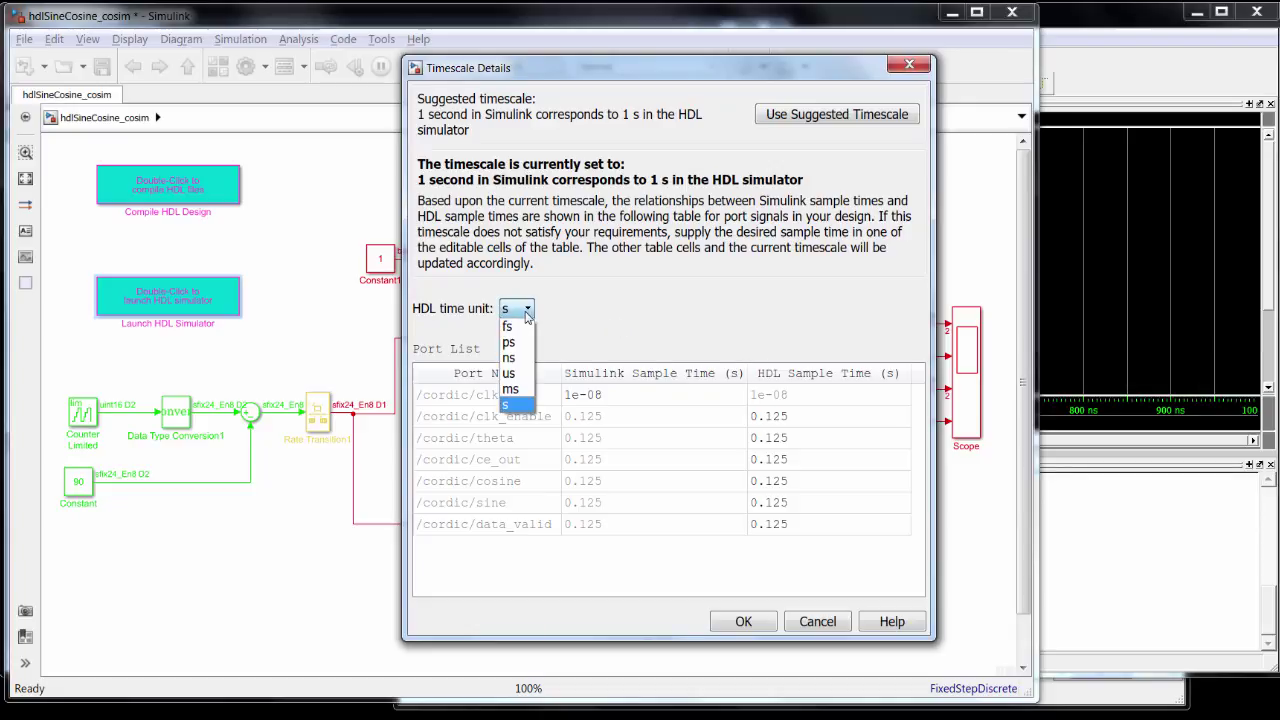
pyautogui.click(510, 357)
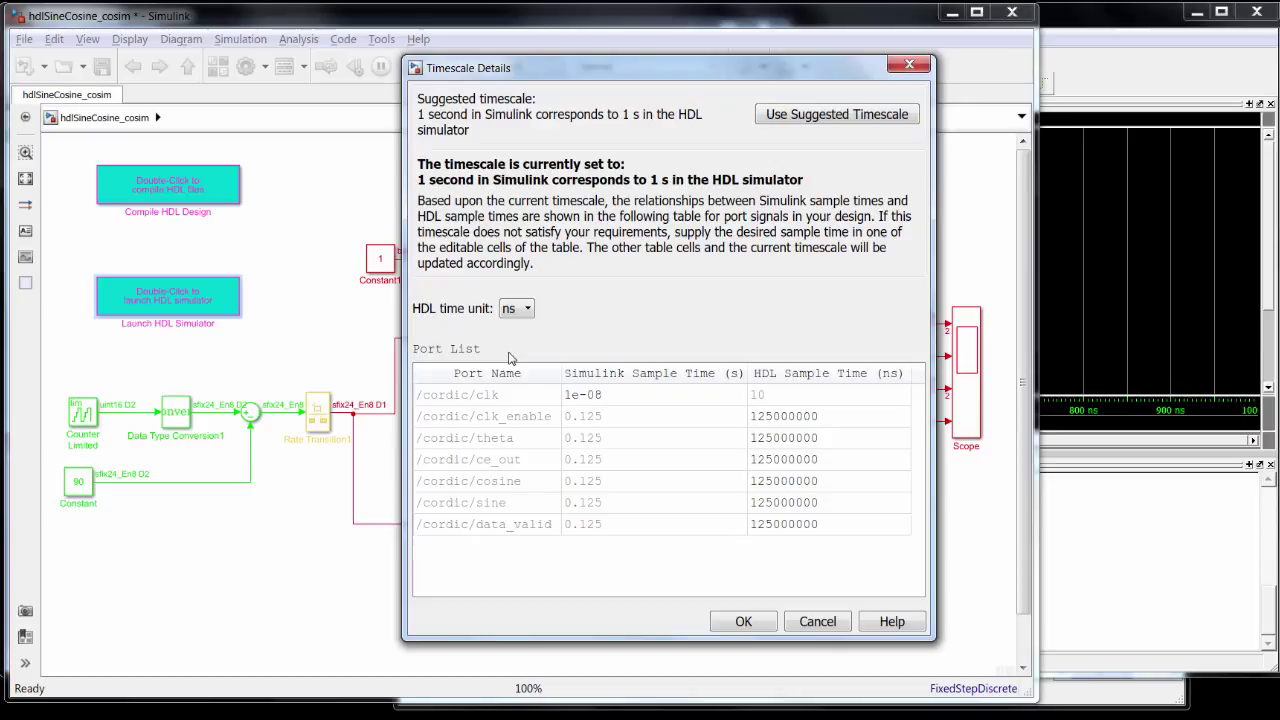
pyautogui.doubleClick(818, 416)
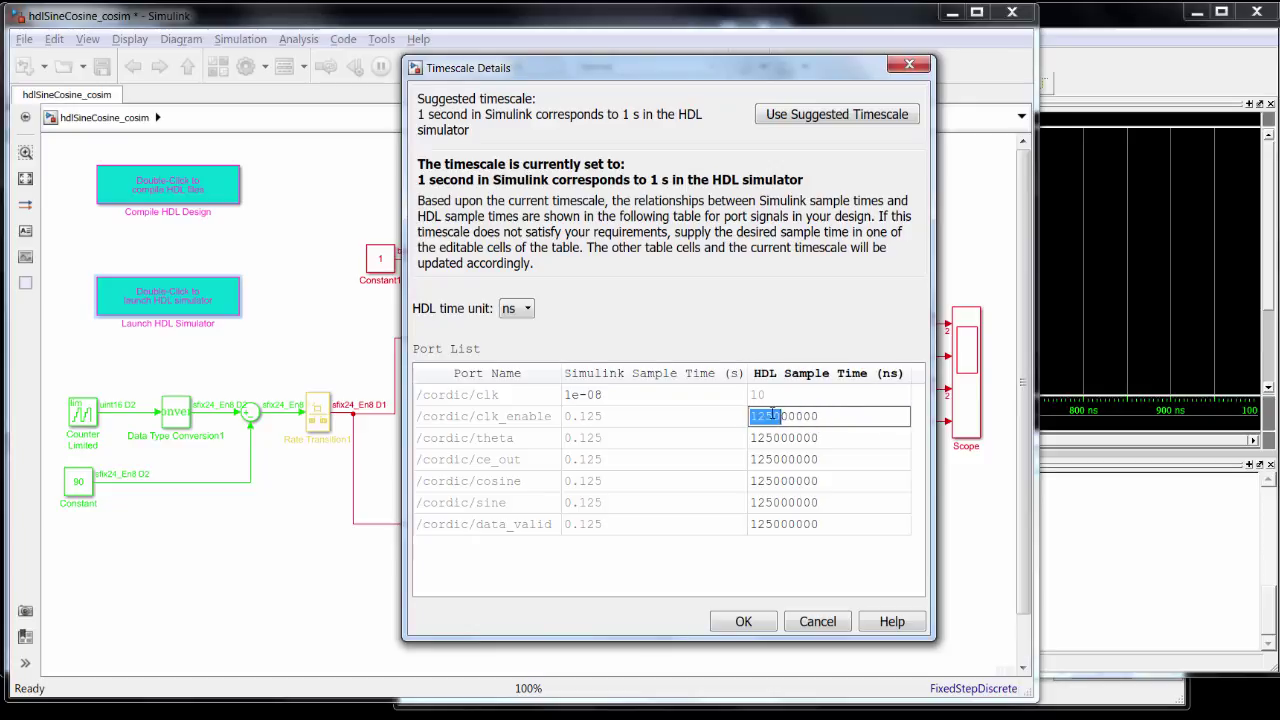
pyautogui.moveTo(774, 416); pyautogui.dragTo(853, 413)
pyautogui.press('Delete')
pyautogui.press('Return')
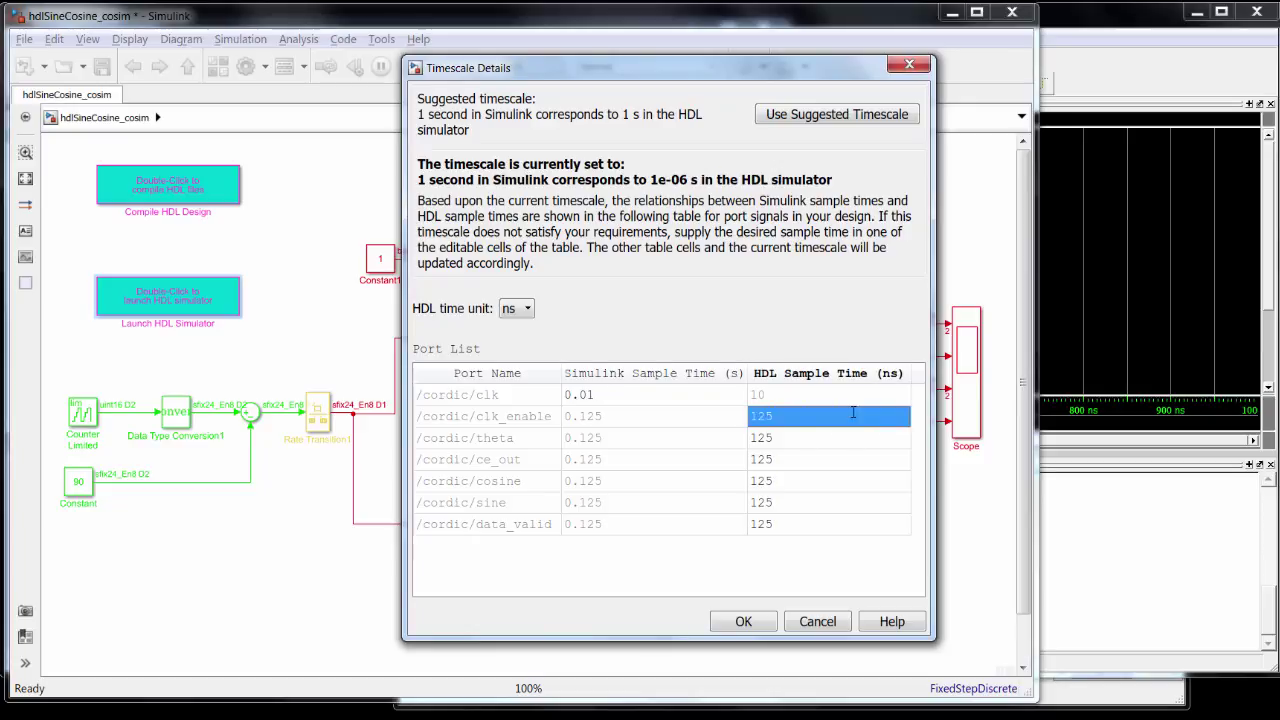
pyautogui.click(750, 621)
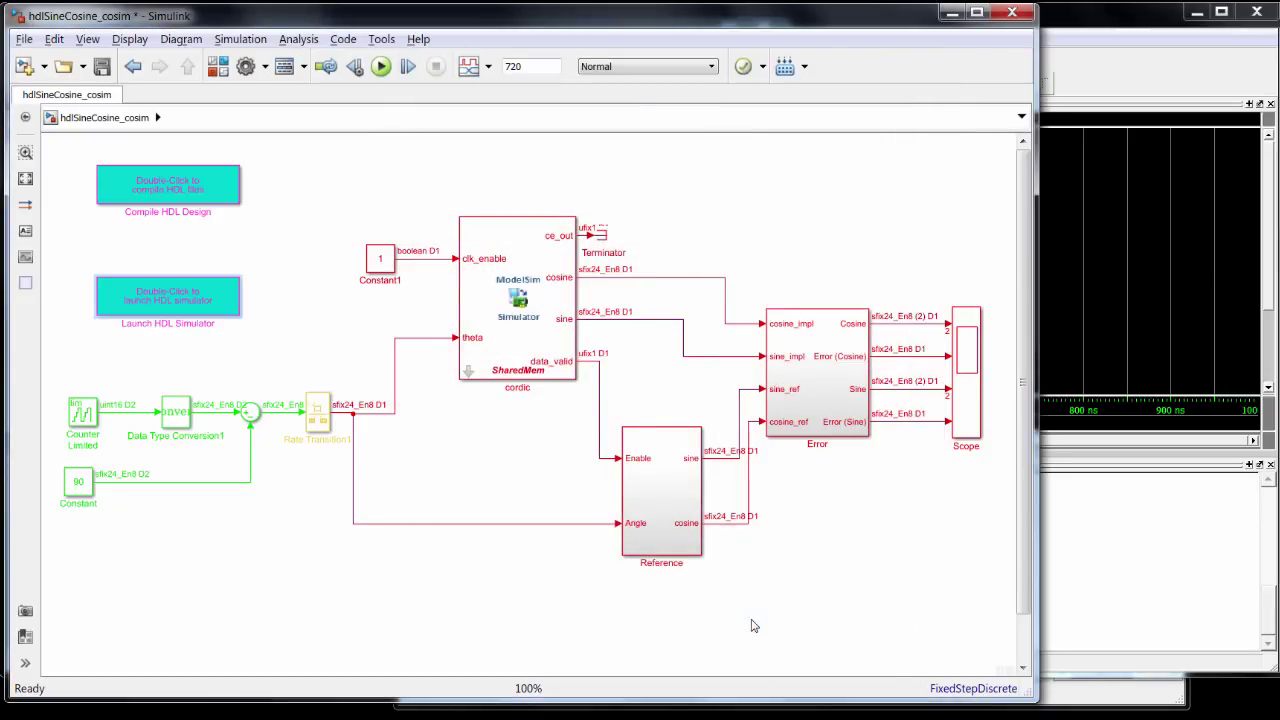
# Run the cosimulation to T=720 and view the cordic waveforms in Questa Sim with a time cursor
pyautogui.click(381, 66)
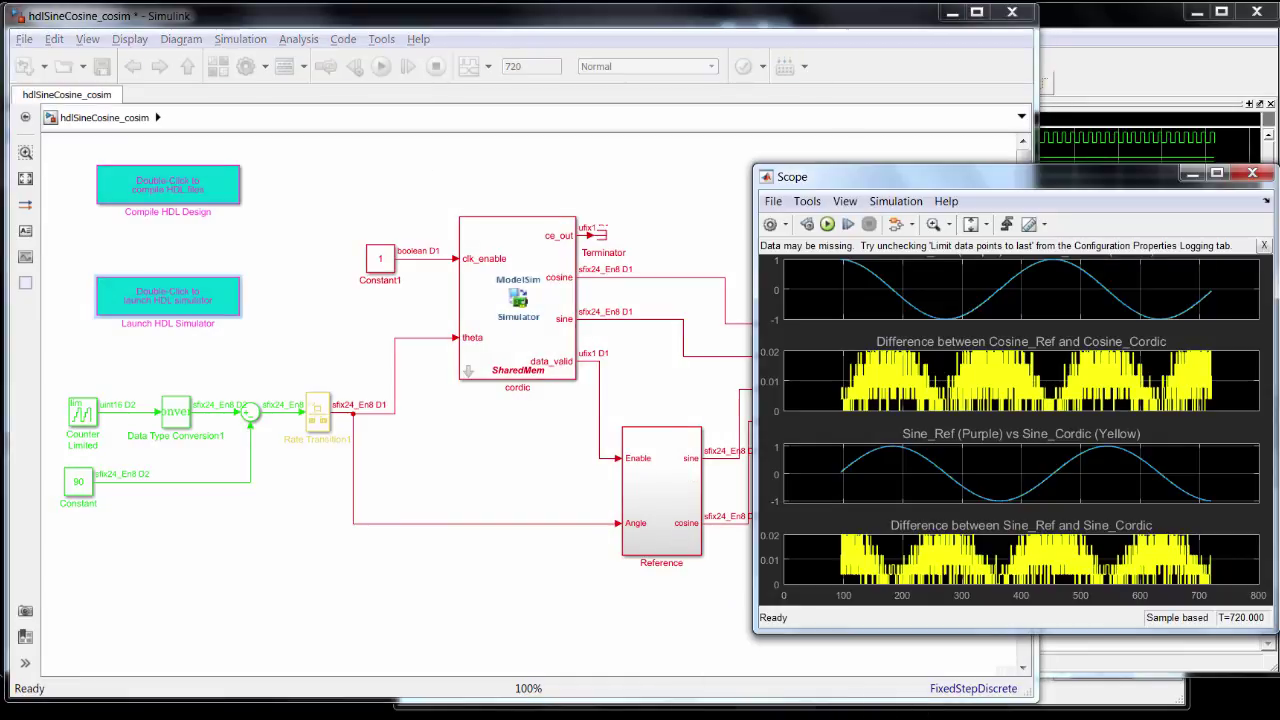
pyautogui.click(1071, 31)
pyautogui.click(458, 197)
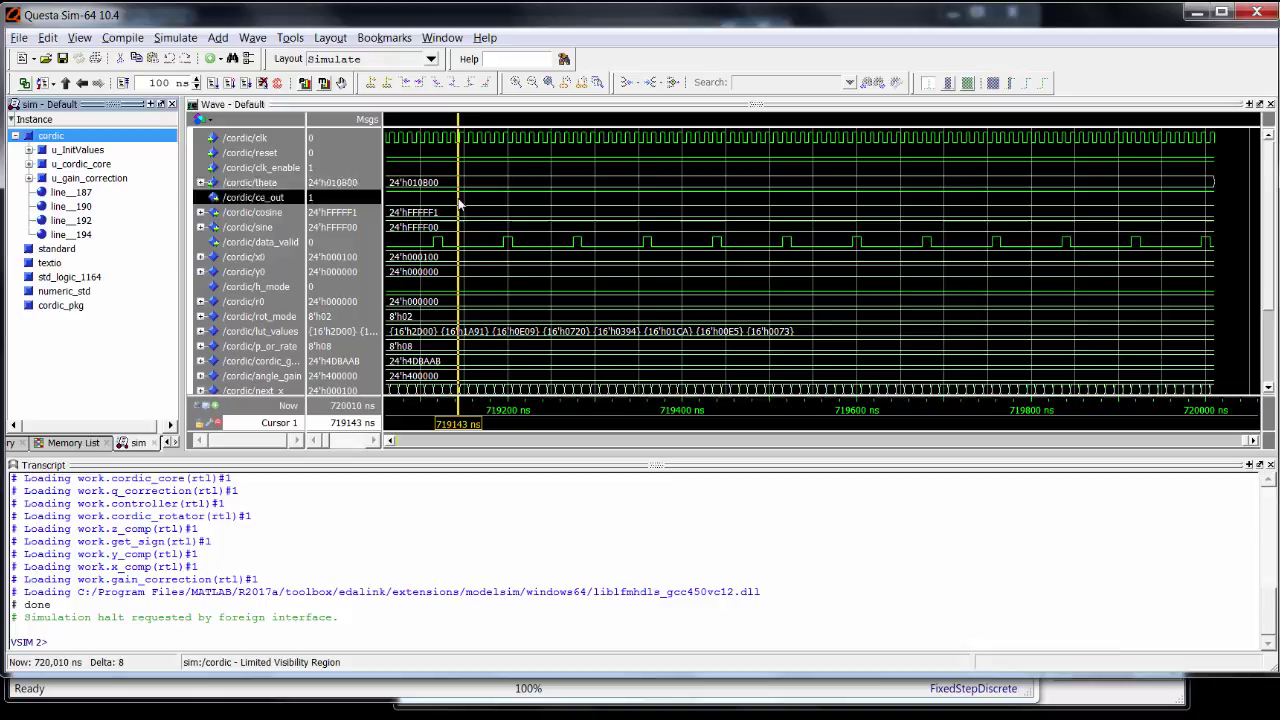
# Zoom out the Questa Sim waveforms to see many cycles of the cosine and sine outputs
pyautogui.click(533, 84)
pyautogui.click(533, 84)
pyautogui.click(533, 84)
pyautogui.click(533, 84)
pyautogui.click(477, 446)
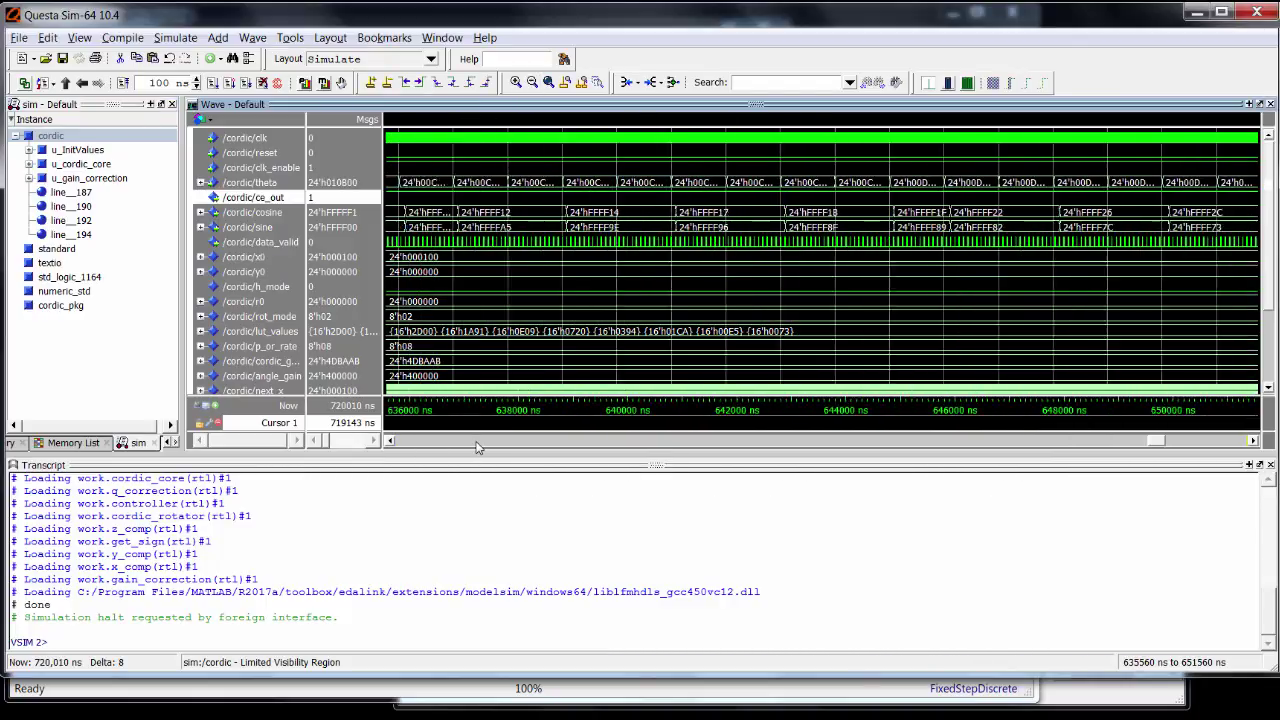